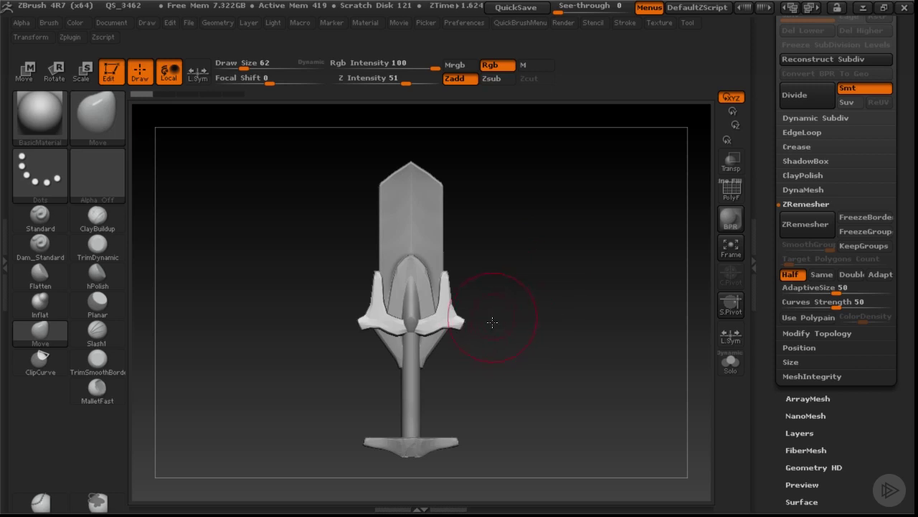
- Set the draw size to 43 and clip off the outer side tips of the forked guard with ClipCurve
alt+drag(492, 323, 459, 298)
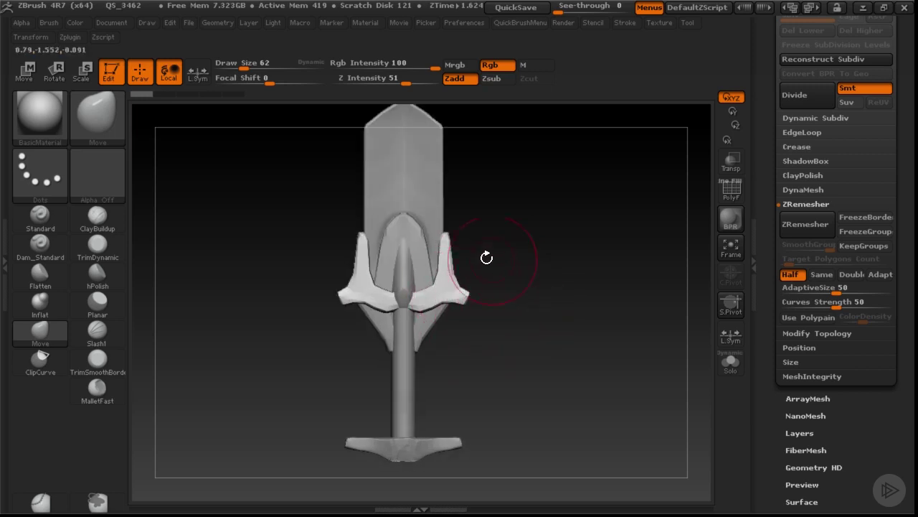
key([)
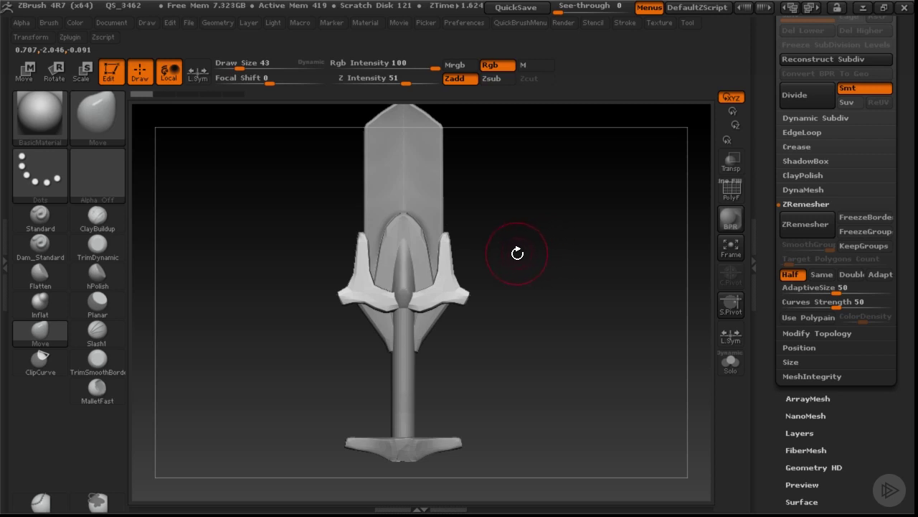
mouse_move(447, 215)
ctrl+shift+mouse_down()
mouse_move(455, 305)
mouse_move(447, 316)
mouse_move(403, 317)
ctrl+shift+mouse_up()
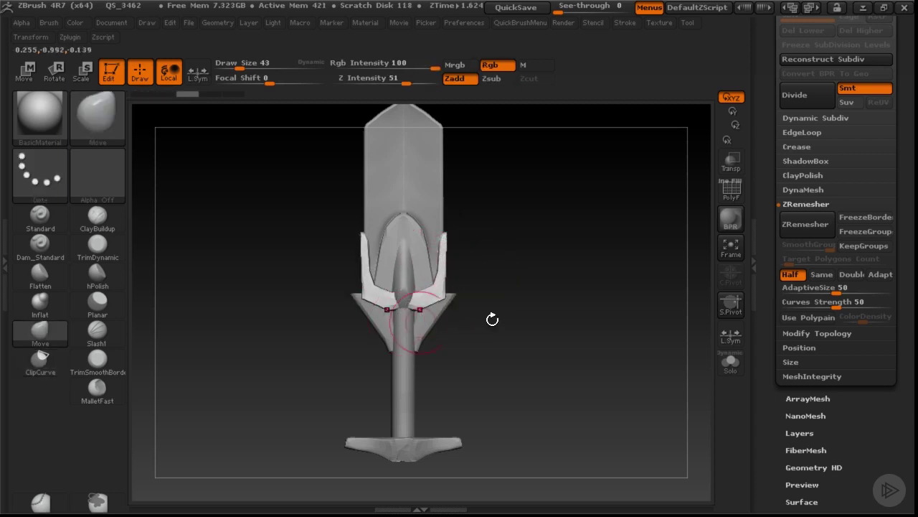
- Apply Mirror And Weld to the clipped guard piece and check its shape from an angle
mouse_move(512, 293)
mouse_down()
mouse_move(464, 287)
mouse_move(537, 293)
mouse_move(519, 266)
mouse_move(504, 269)
mouse_up()
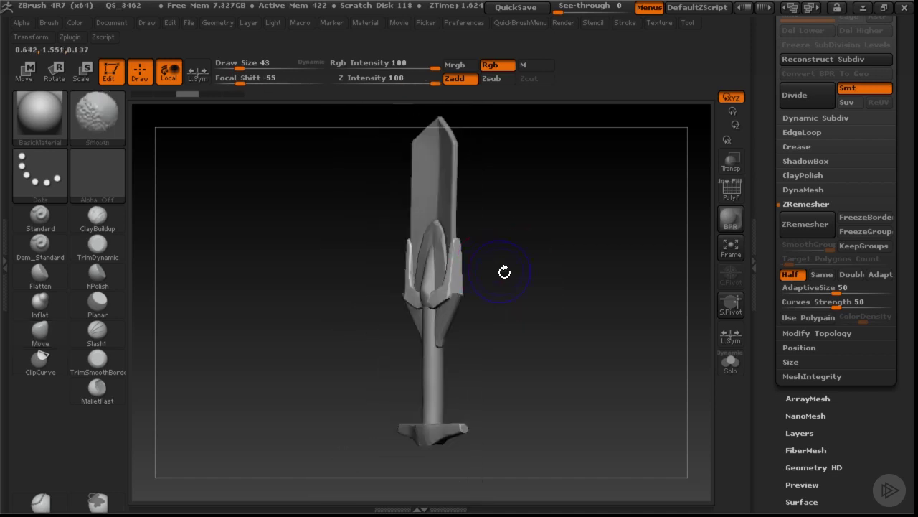
key(g)
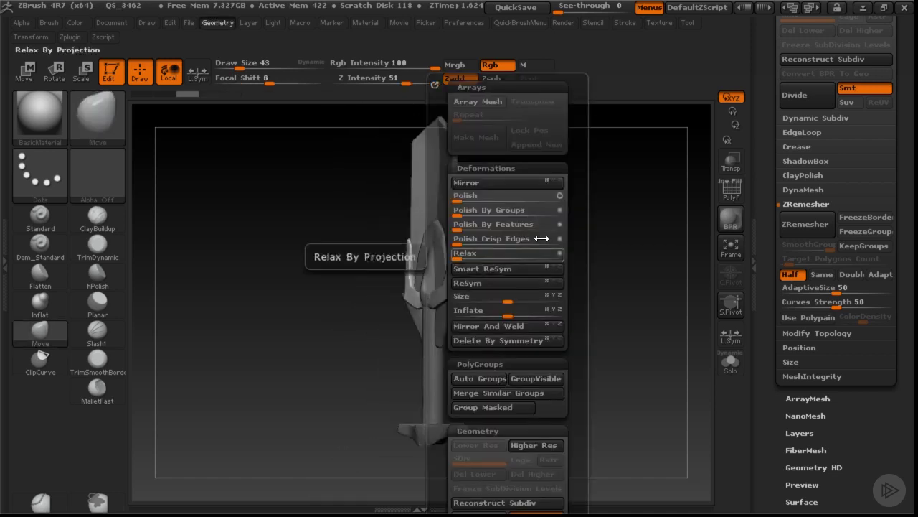
click(520, 325)
drag(615, 246, 500, 289)
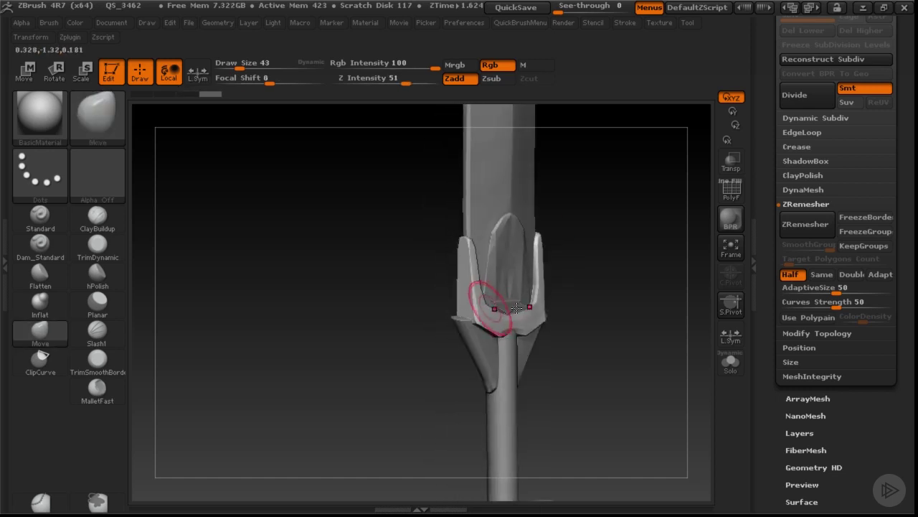
drag(555, 320, 414, 320)
- Isolate the arched PM3D_Cube3D subtool and hide its two lower prongs using the SelectLasso brush
alt+click(422, 305)
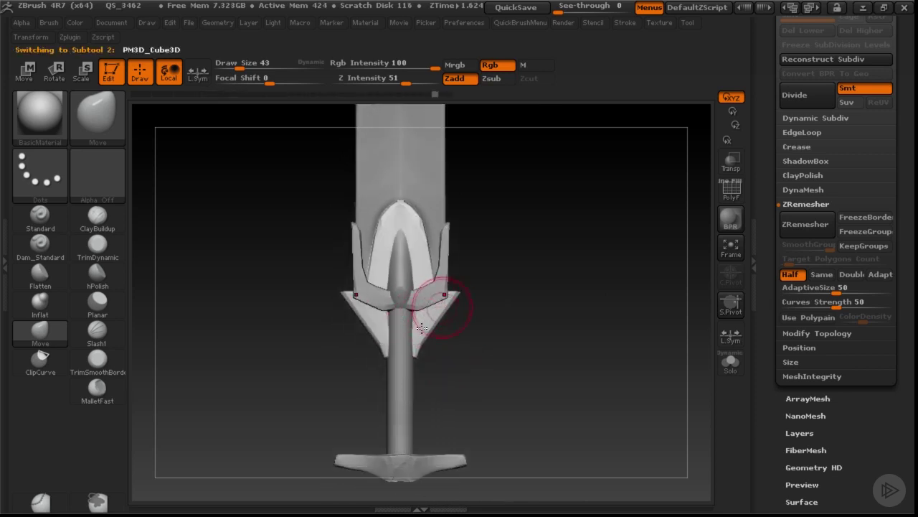
key(ctrl+shift+s)
mouse_move(495, 274)
mouse_down()
mouse_move(498, 236)
mouse_move(450, 219)
mouse_up()
key(ctrl+shift)
click(111, 128)
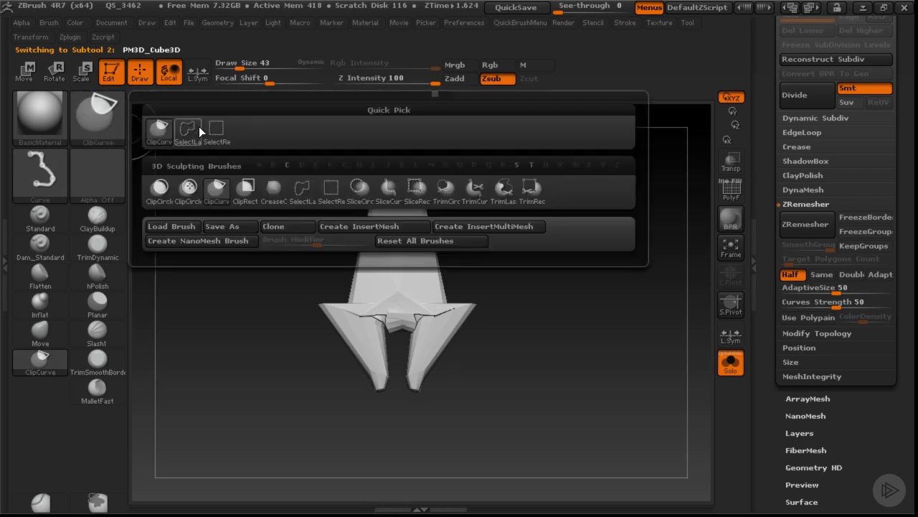
click(302, 188)
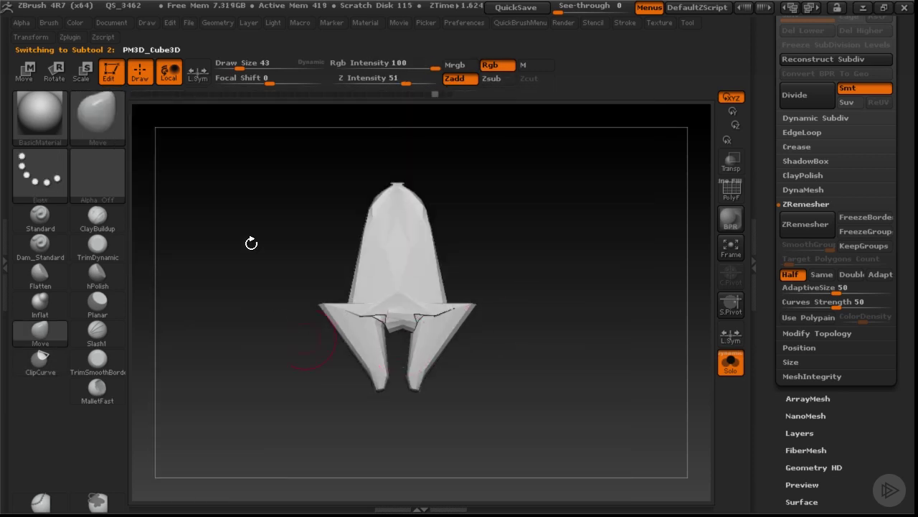
mouse_move(382, 148)
ctrl+shift+mouse_down()
mouse_move(316, 228)
mouse_move(341, 266)
mouse_move(355, 302)
ctrl+shift+mouse_up()
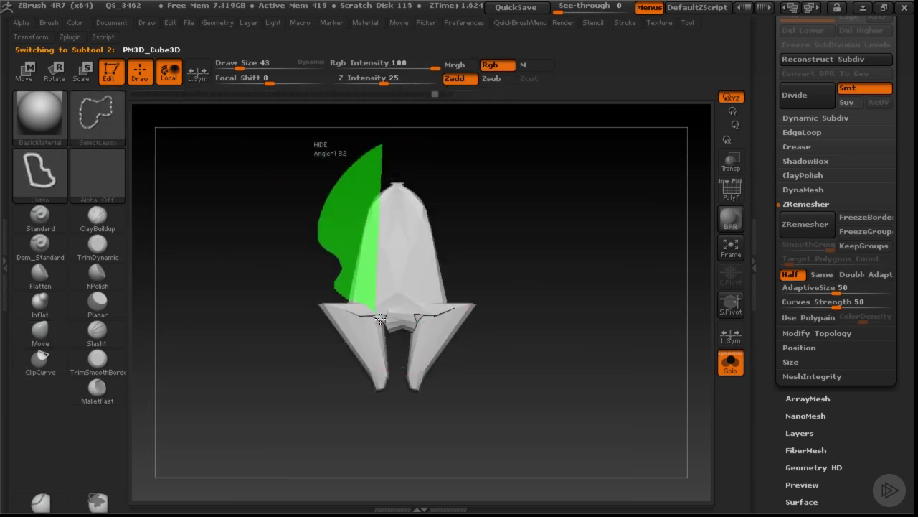
mouse_move(400, 339)
ctrl+shift+mouse_down()
mouse_move(467, 285)
mouse_move(448, 208)
mouse_move(459, 198)
mouse_move(511, 234)
mouse_move(478, 242)
mouse_move(504, 180)
ctrl+shift+mouse_up()
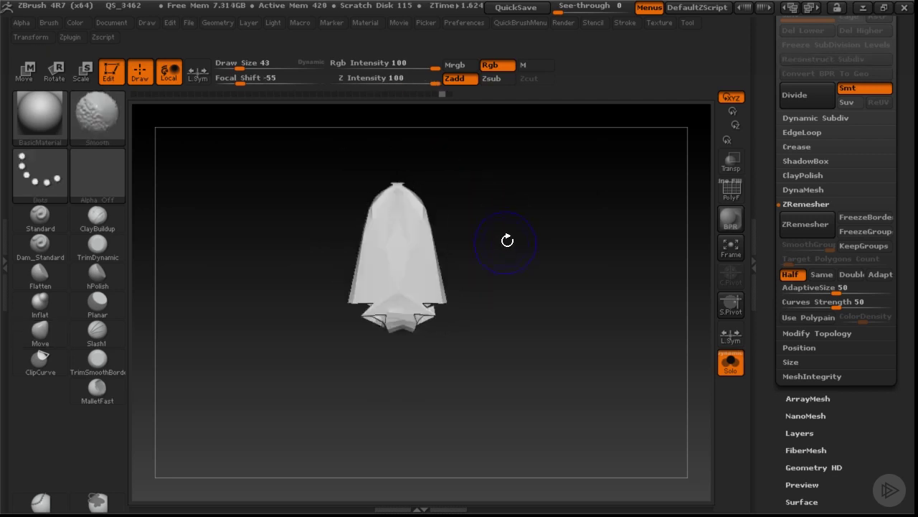
- Split the hidden lower prongs off the arched piece into a separate subtool with Split Hidden
key(shift)
key(g)
scroll(593, 258, down, 5)
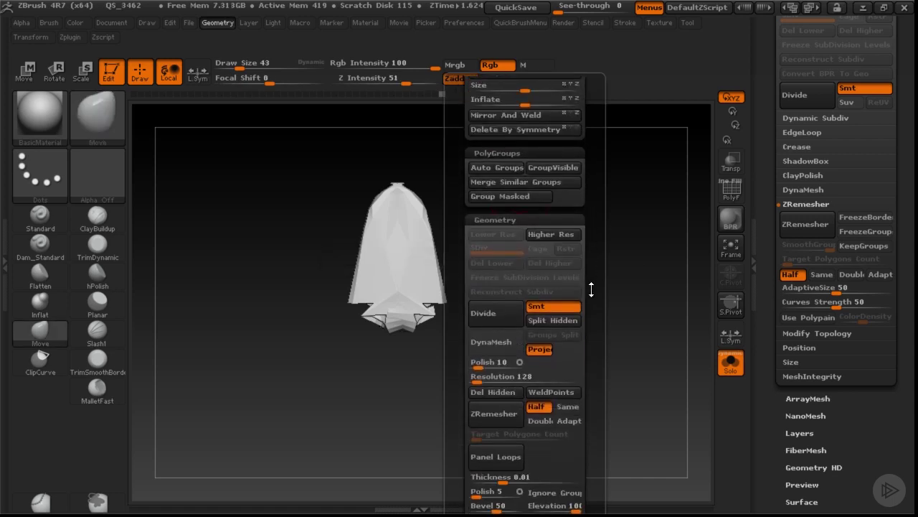
click(567, 319)
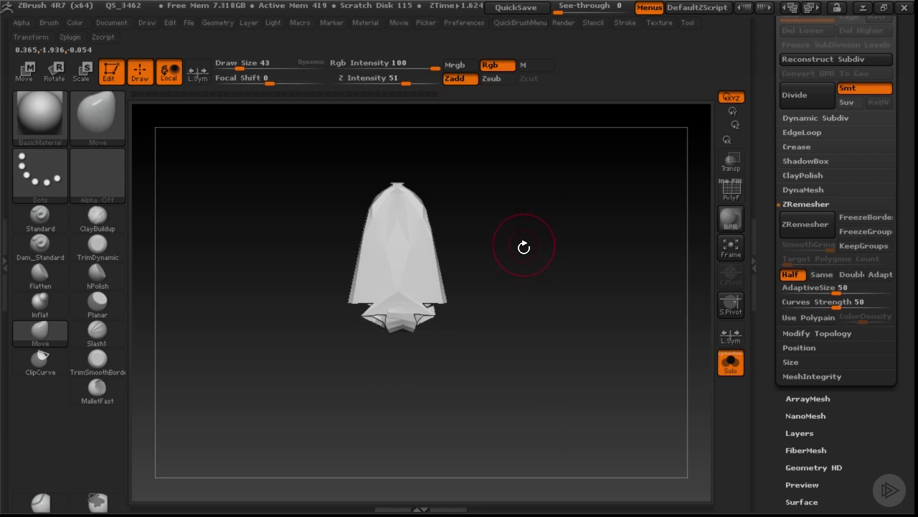
- Compare the arched piece in Solo mode with the complete sword to check the split
key(alt+s)
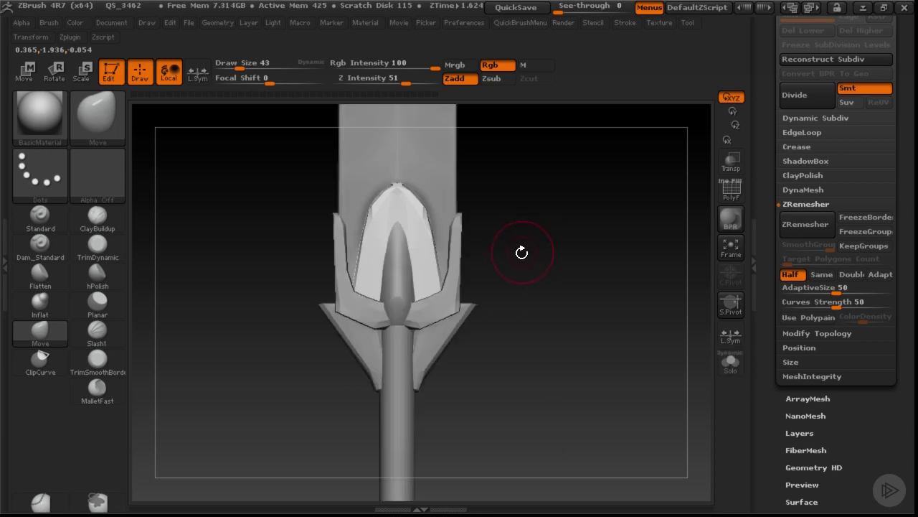
key(alt+s)
key(alt+s)
key(alt+s)
key(alt+s)
key(alt+s)
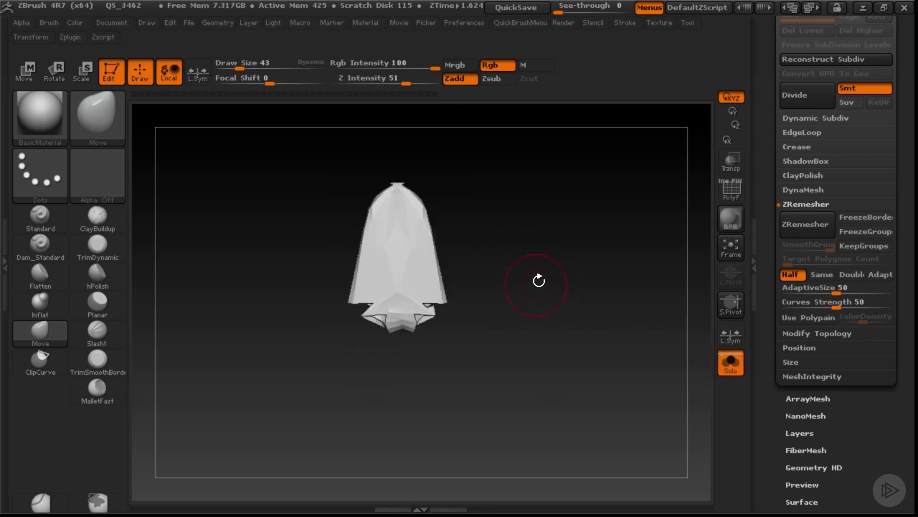
key(alt+s)
drag(538, 288, 484, 279)
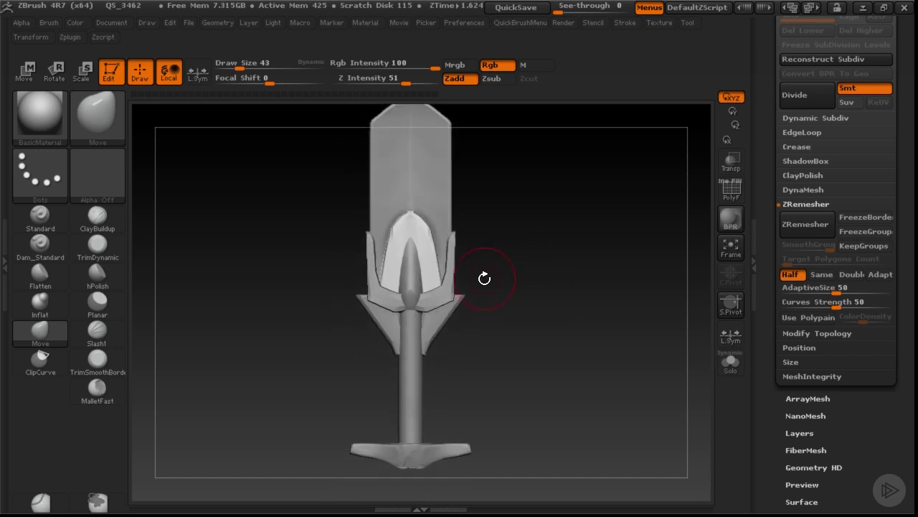
- Remesh the arched centre piece with DynaMesh at a resolution of 40
alt+drag(498, 326, 451, 324)
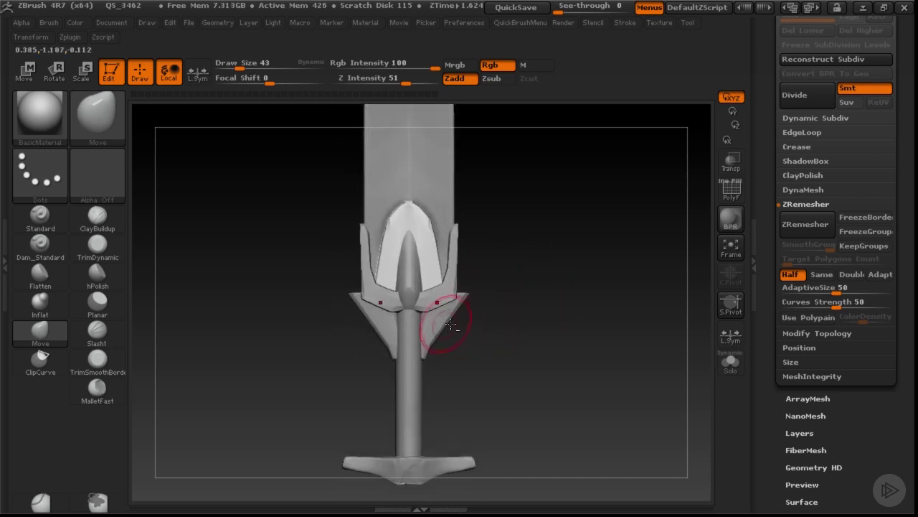
alt+click(445, 318)
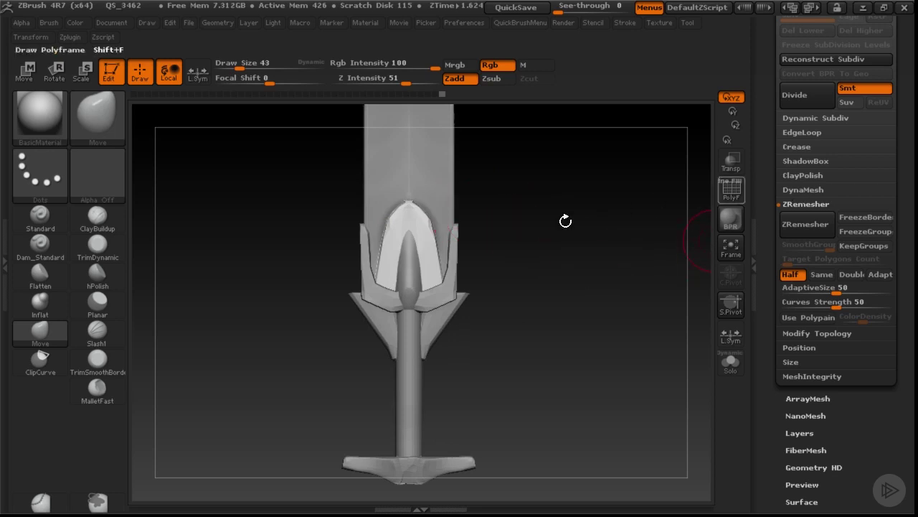
key(g)
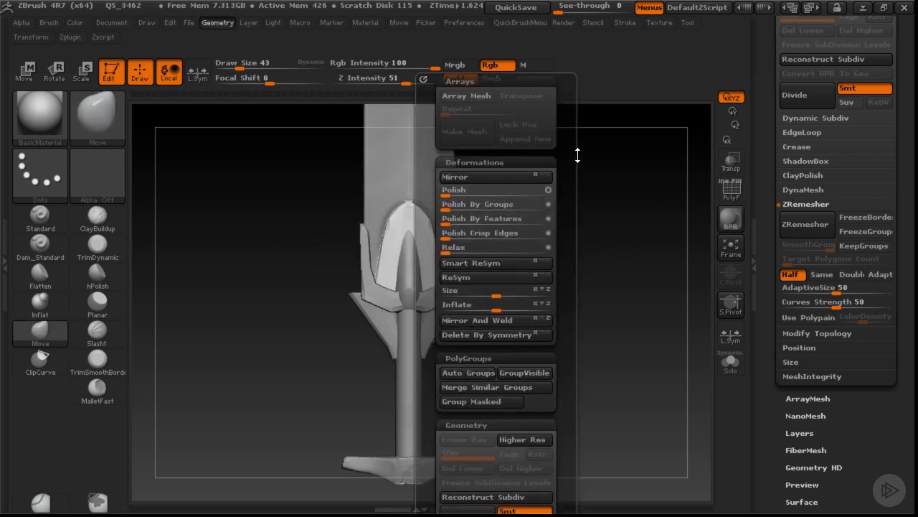
click(484, 88)
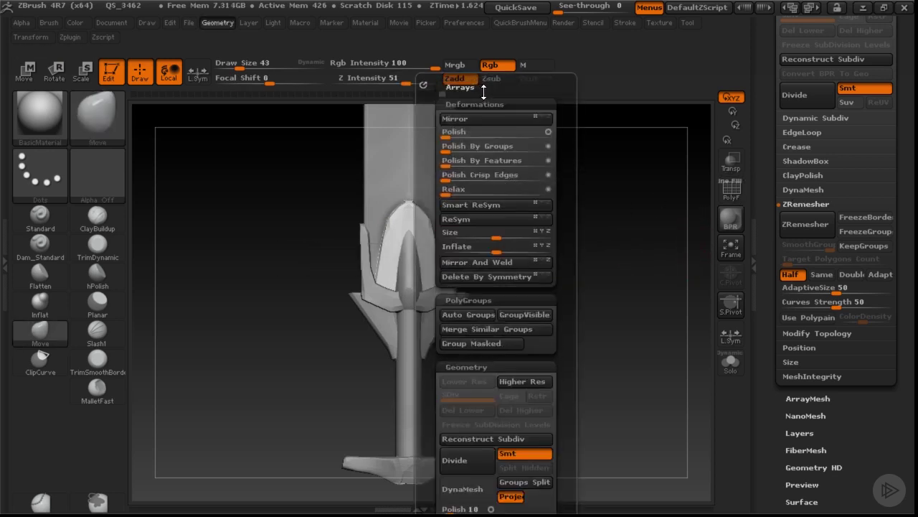
click(490, 302)
drag(562, 293, 558, 206)
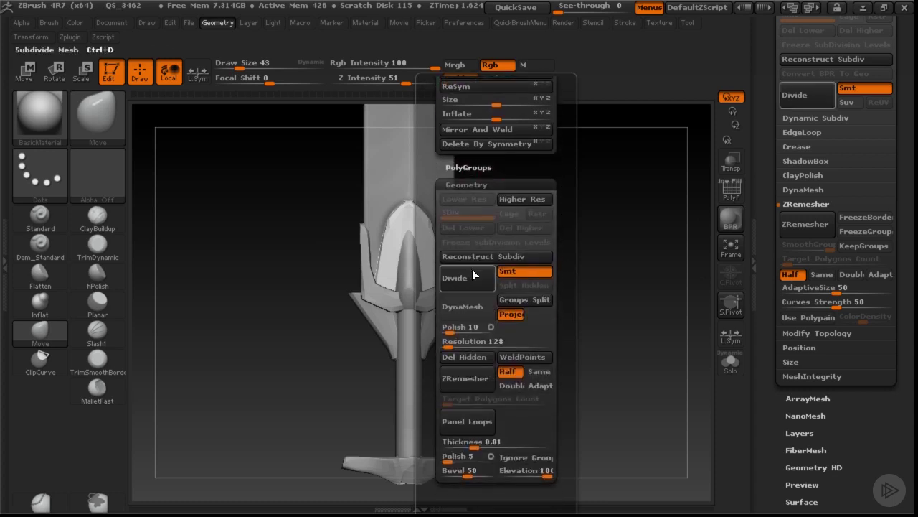
click(470, 340)
text(40)
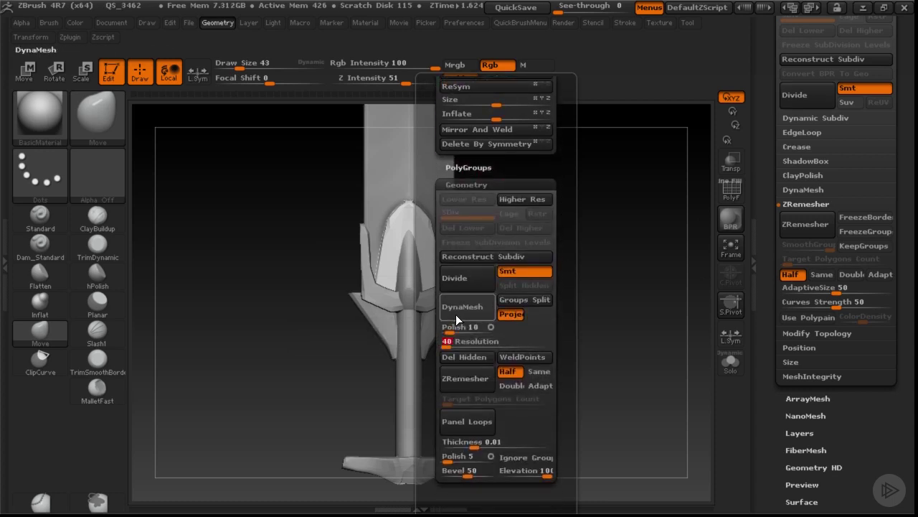
click(456, 320)
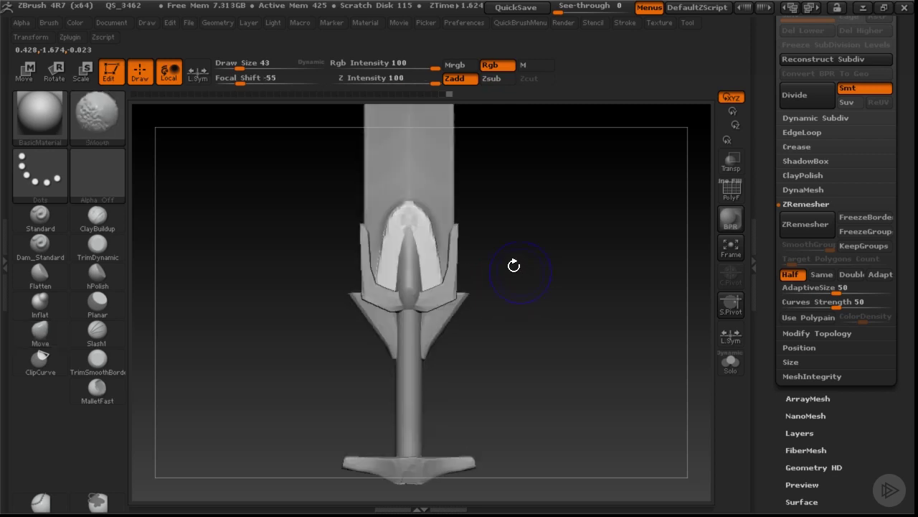
- Inspect the arched piece's polyframe and rebuild its DynaMesh at a higher resolution
key(shift)
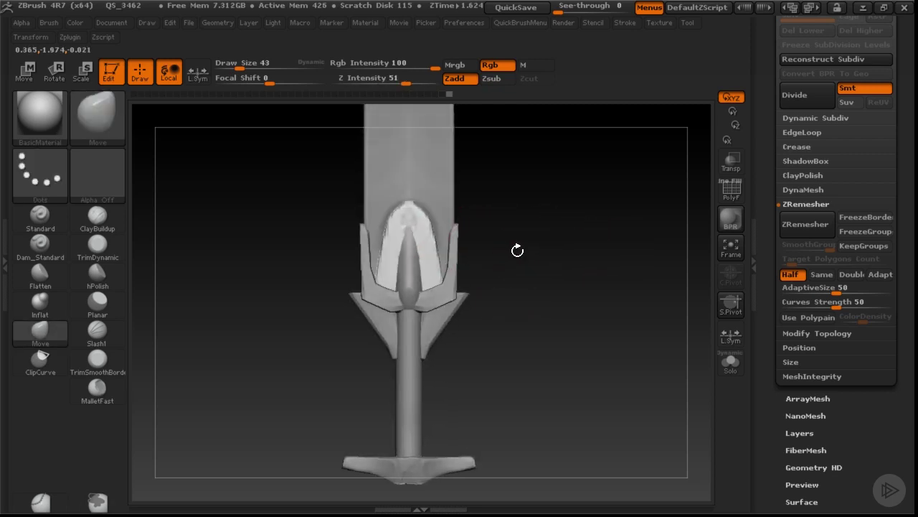
key(shift+f)
key(shift+f)
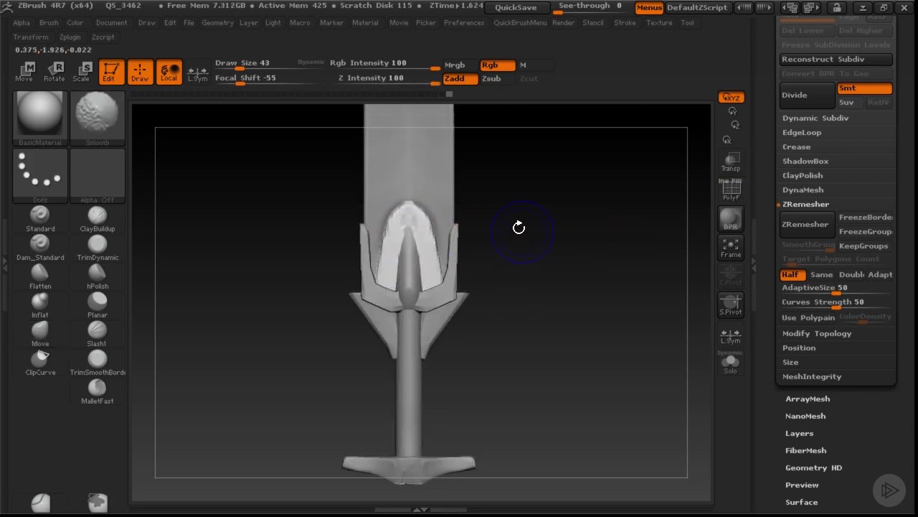
key(shift+g)
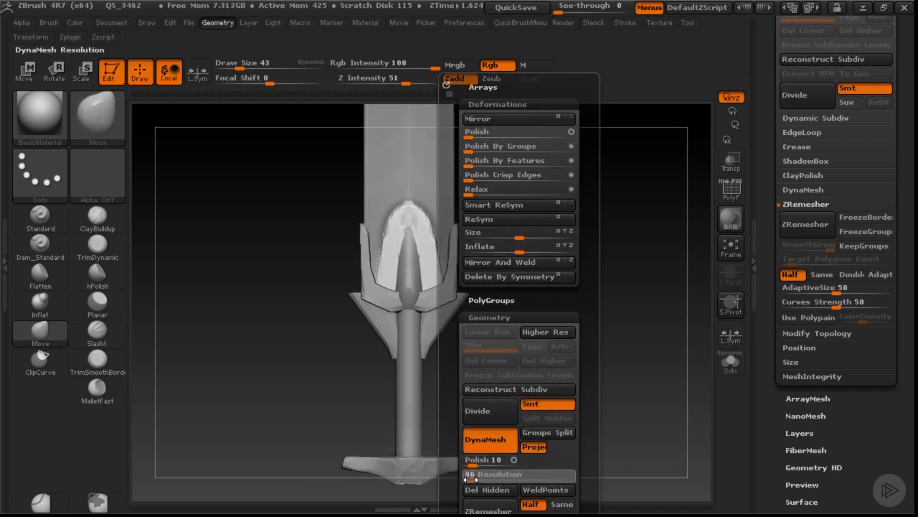
key(ctrl)
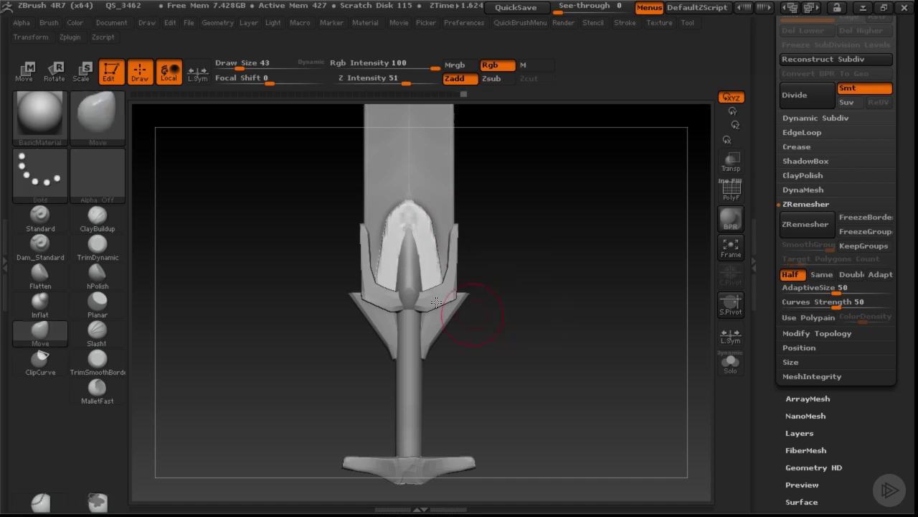
- Adjust the width of the arched centre piece with the Transpose line in Move mode
key(w)
drag(425, 228, 435, 280)
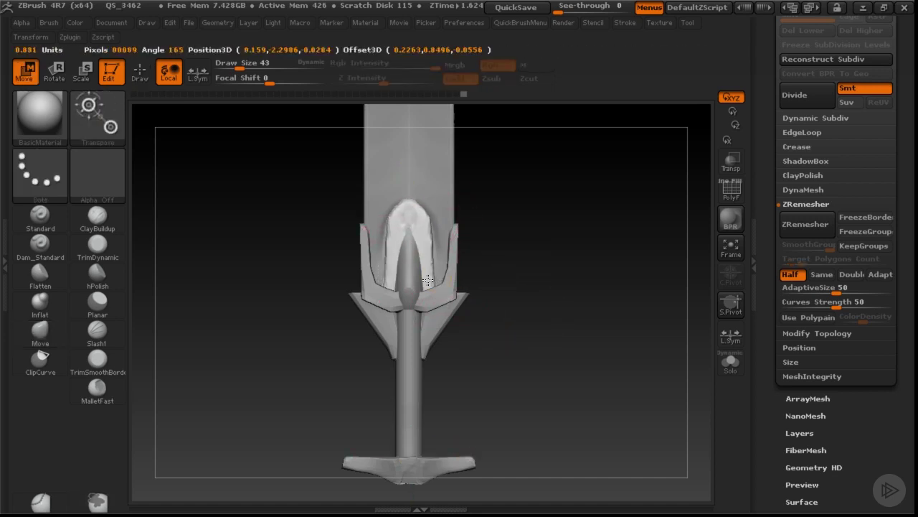
drag(438, 251, 422, 254)
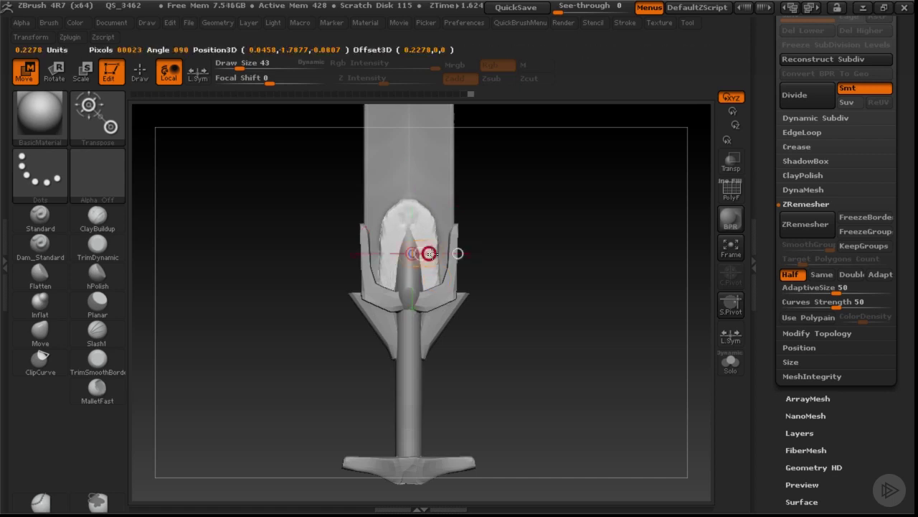
key(q)
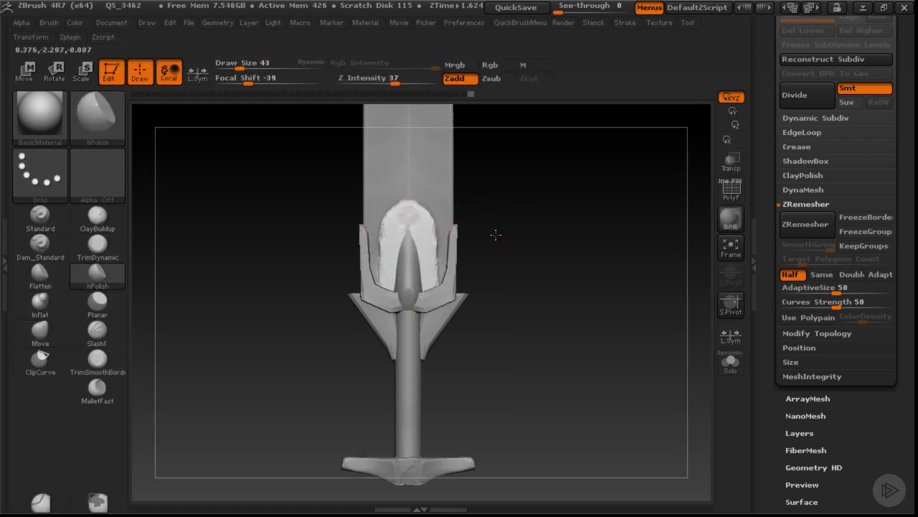
- Polish the face and upper rim of the arched piece with the hPolish brush
alt+right_drag(496, 234, 461, 231)
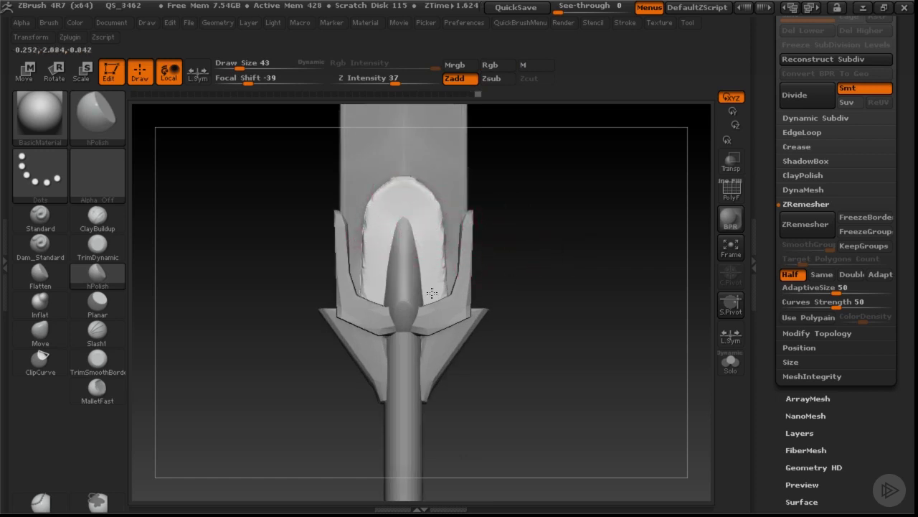
drag(544, 267, 446, 222)
drag(531, 219, 399, 178)
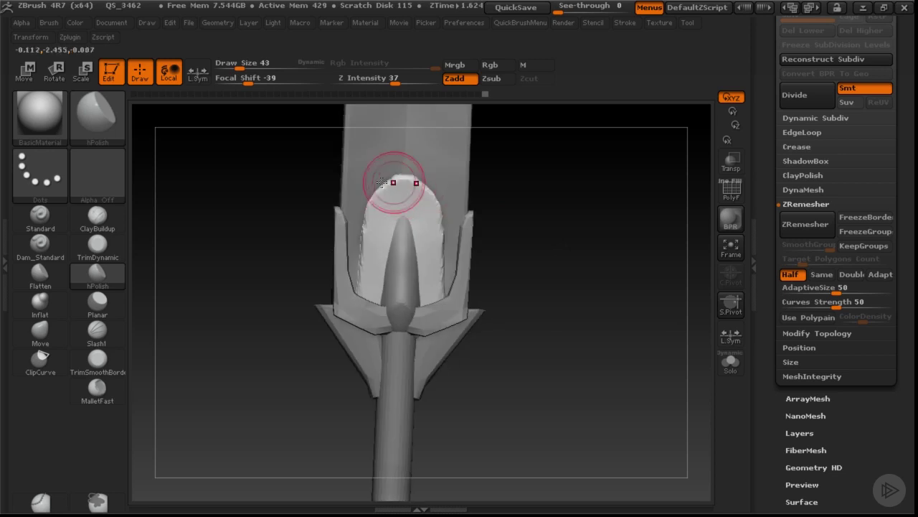
mouse_move(521, 241)
alt+right_down()
mouse_move(529, 242)
mouse_move(435, 225)
mouse_move(521, 249)
mouse_move(363, 250)
alt+right_up()
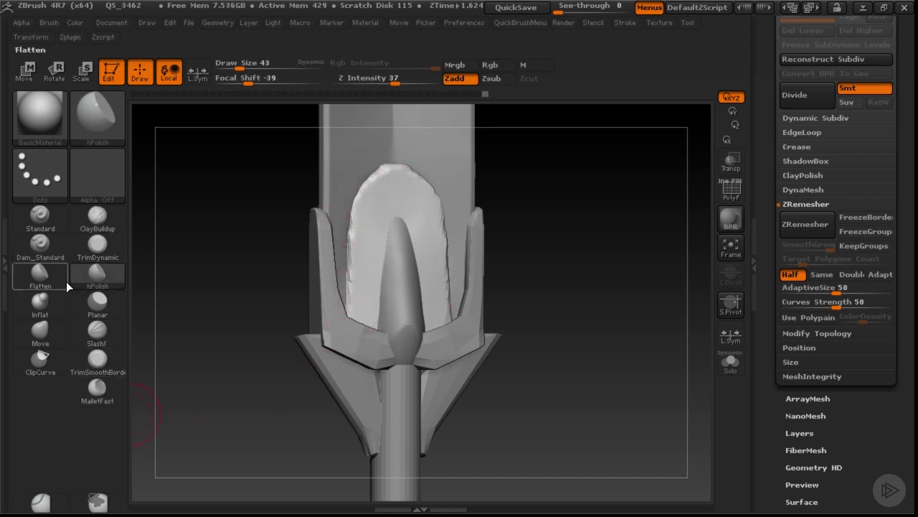
- Trim the side edge of the arched piece smooth using the TrimDynamic brush at draw size 32
click(97, 245)
key(s)
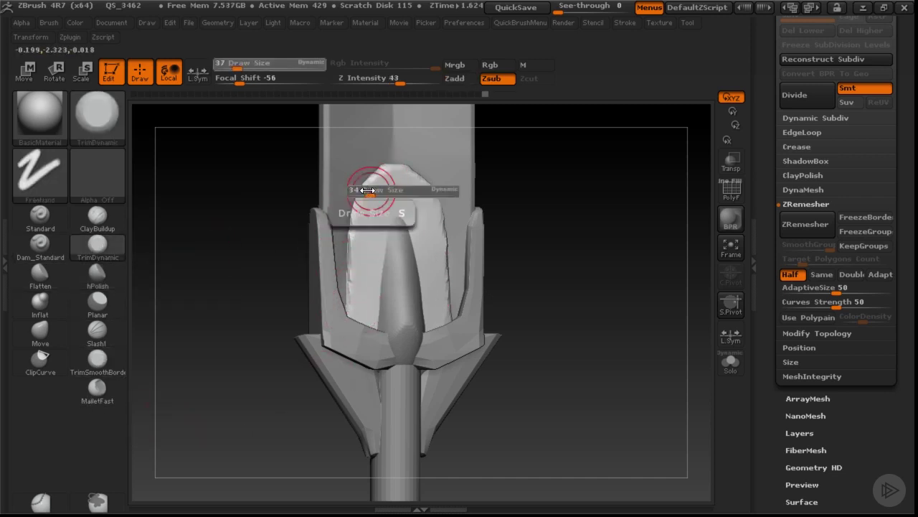
drag(367, 189, 352, 302)
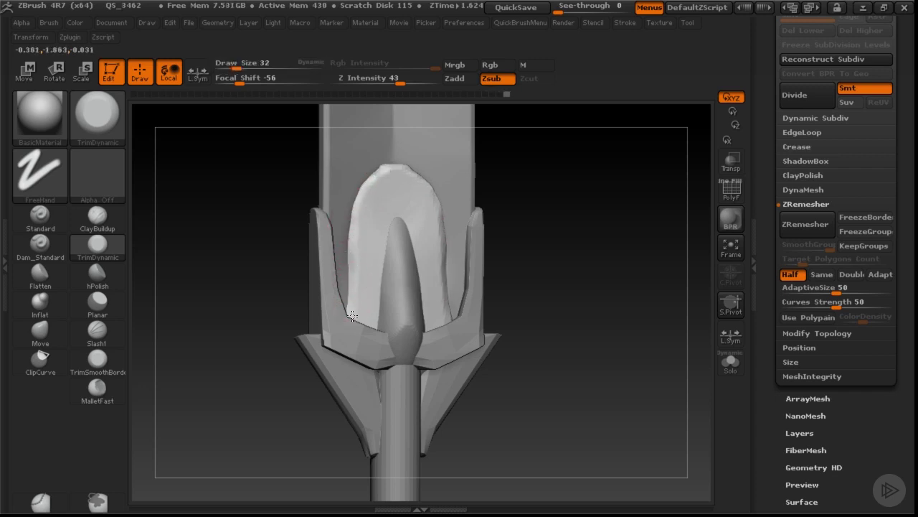
- Isolate the arched piece and smooth the ridges on its front face with the TrimSmoothBorder and hPolish brushes at draw size 76
drag(437, 266, 436, 294)
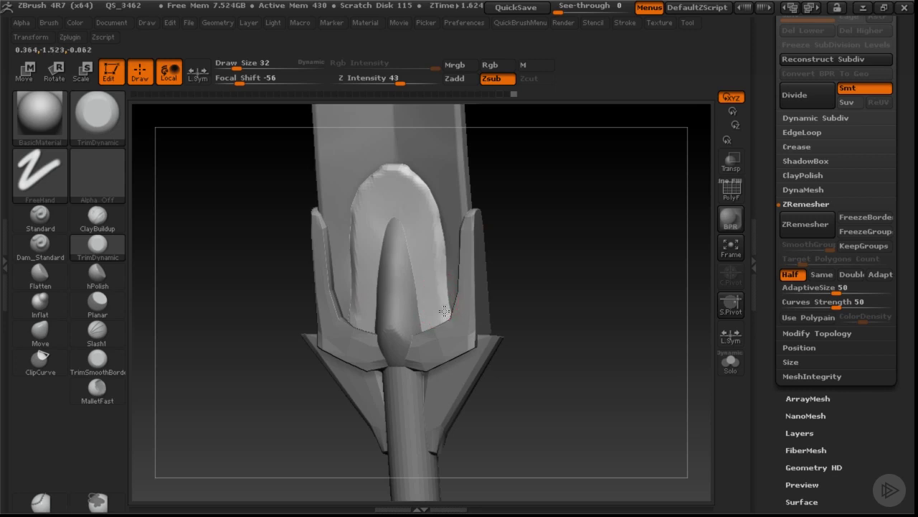
key(b)
key(t)
key(s)
key(alt+s)
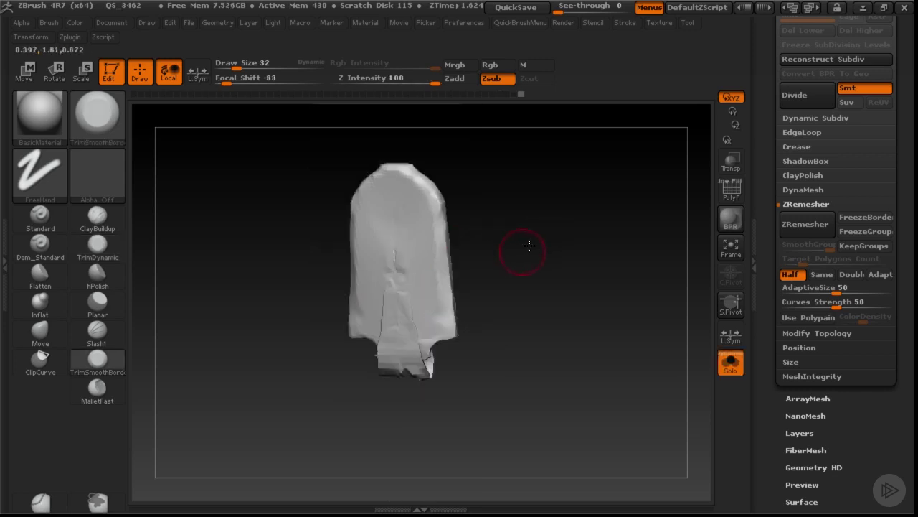
mouse_move(529, 248)
mouse_down()
mouse_move(518, 273)
mouse_move(508, 249)
mouse_up()
key(ctrl)
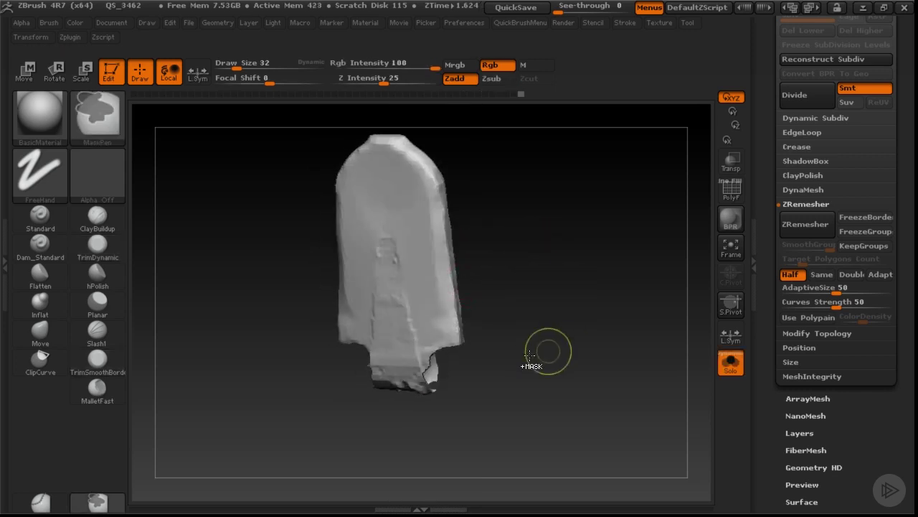
shift+drag(503, 294, 476, 287)
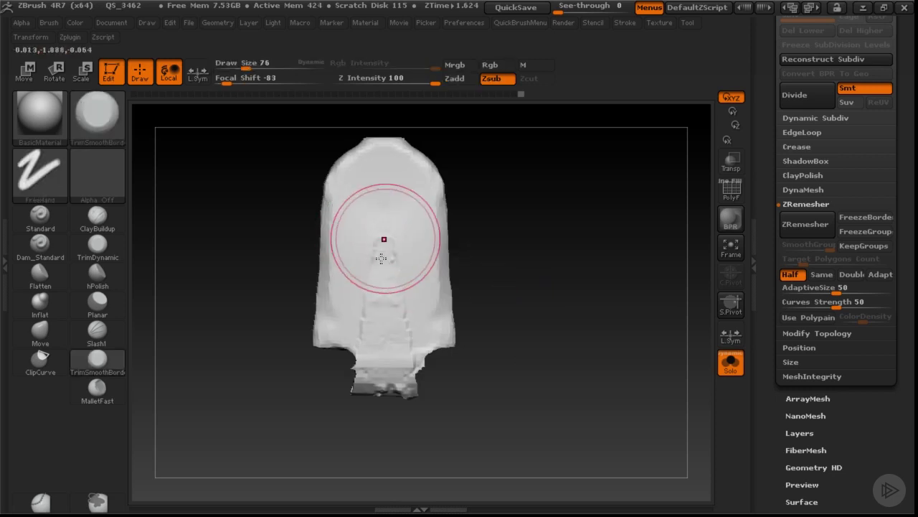
key(b)
key(h)
key(p)
- Clip off the ragged stub below the arched piece with a straight horizontal ClipCurve cut
key(ctrl+shift)
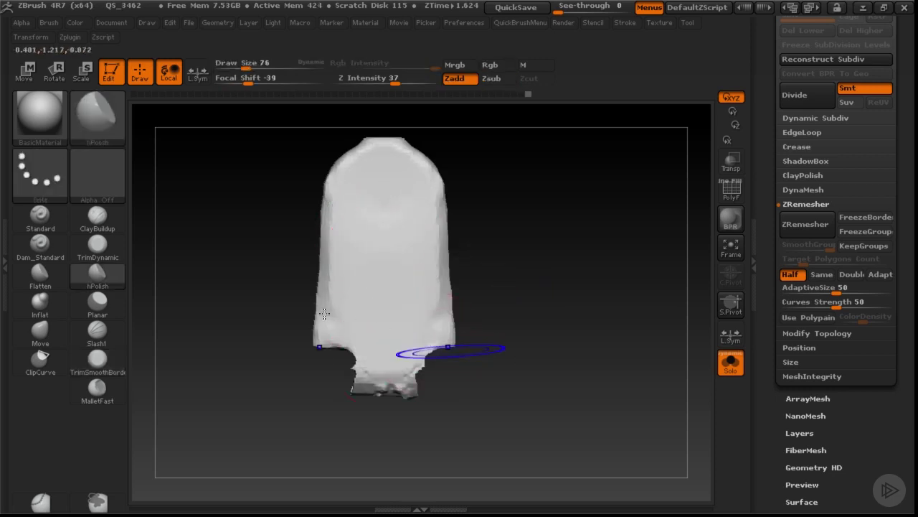
ctrl+shift+click(96, 117)
ctrl+shift+click(151, 140)
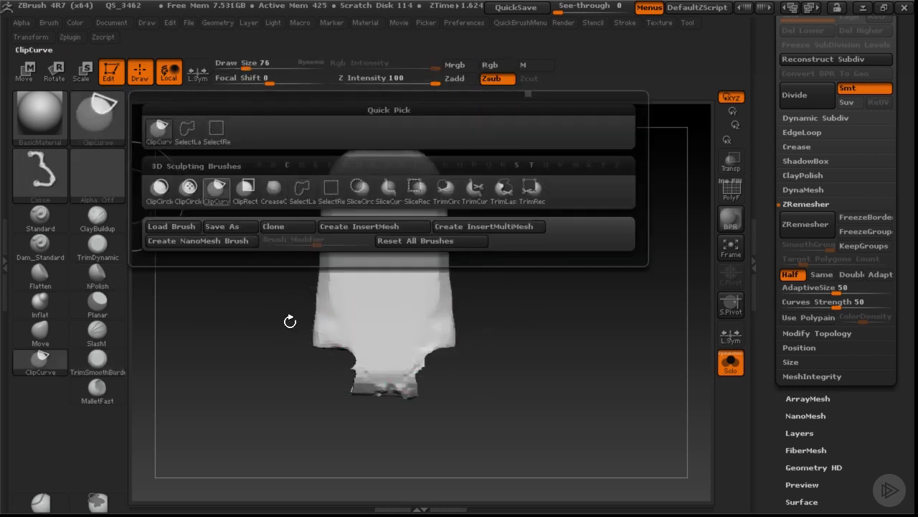
mouse_move(491, 346)
ctrl+shift+mouse_down()
mouse_move(272, 361)
mouse_move(281, 350)
ctrl+shift+mouse_up()
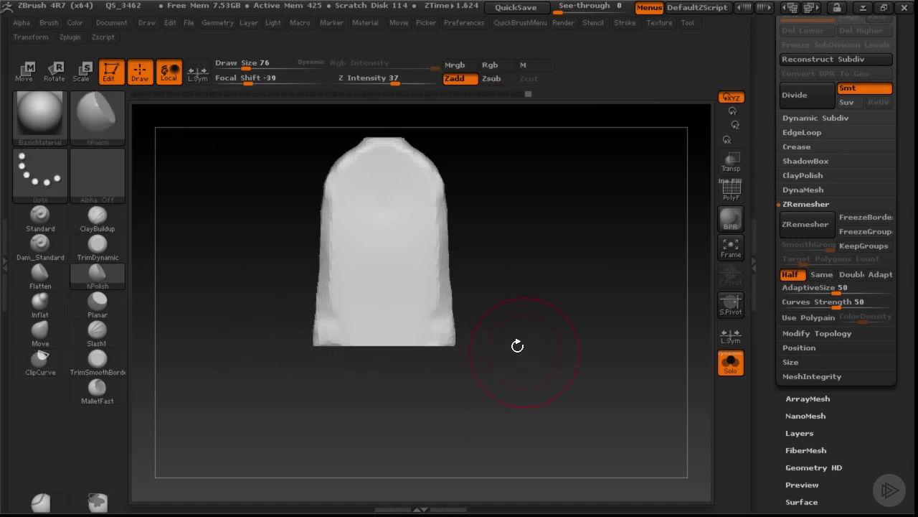
key(f)
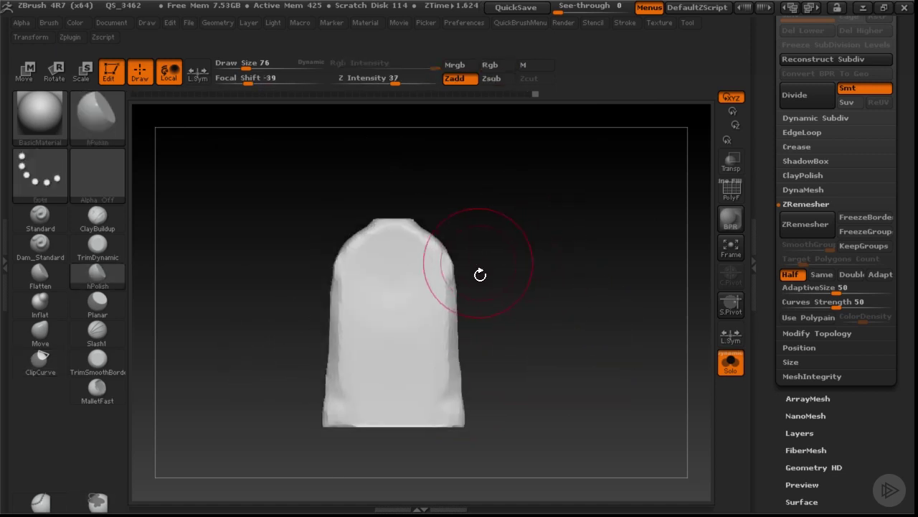
- Trim the side edges of the arched piece into flat bevels with the TrimDynamic brush
drag(512, 302, 140, 338)
click(113, 260)
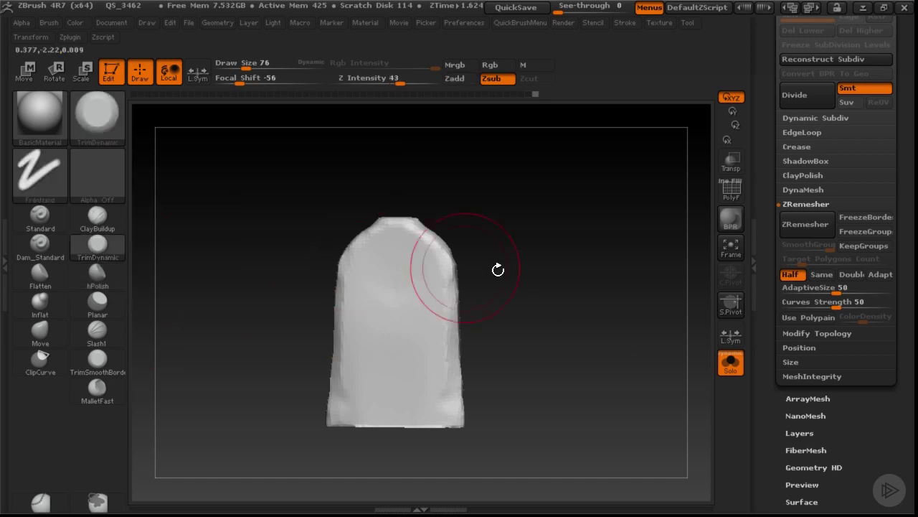
mouse_move(496, 266)
mouse_down()
mouse_move(404, 227)
mouse_move(439, 256)
mouse_move(450, 324)
mouse_up()
drag(451, 391, 450, 424)
mouse_move(448, 348)
mouse_down()
mouse_move(447, 386)
mouse_move(437, 322)
mouse_up()
- Polish the bevels along the sides and top of the arched piece with the hPolish brush at draw size 52
key(b)
key(h)
key(p)
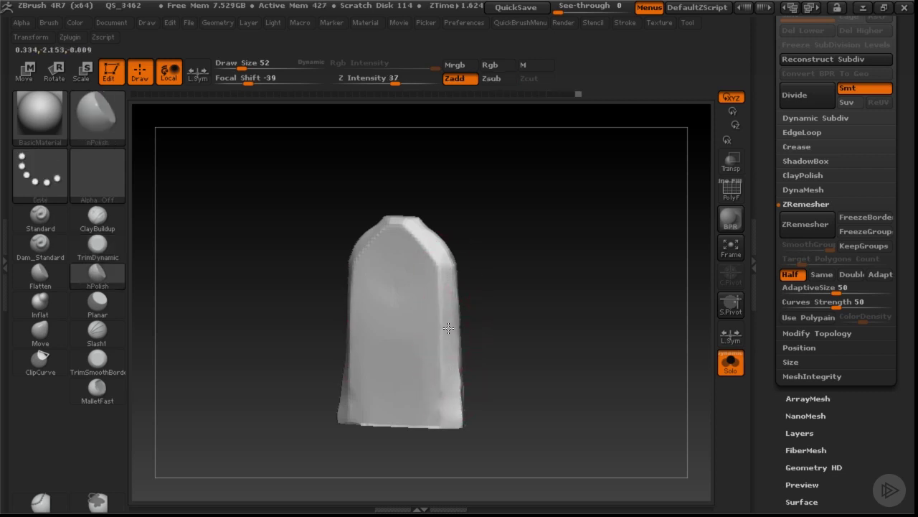
drag(414, 225, 395, 217)
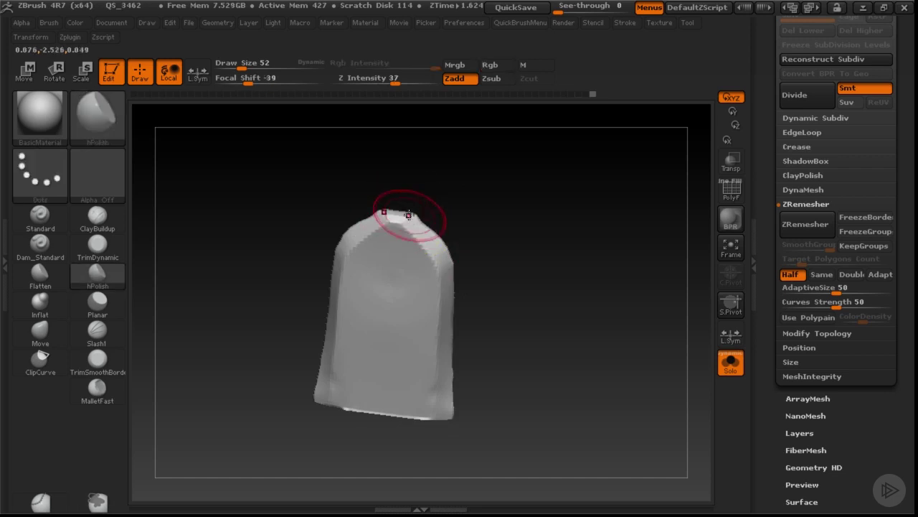
- Flatten the tip of the arched piece with TrimDynamic and hPolish at draw size 52, and show the whole sword again
key(b)
key(t)
key(d)
drag(381, 216, 384, 218)
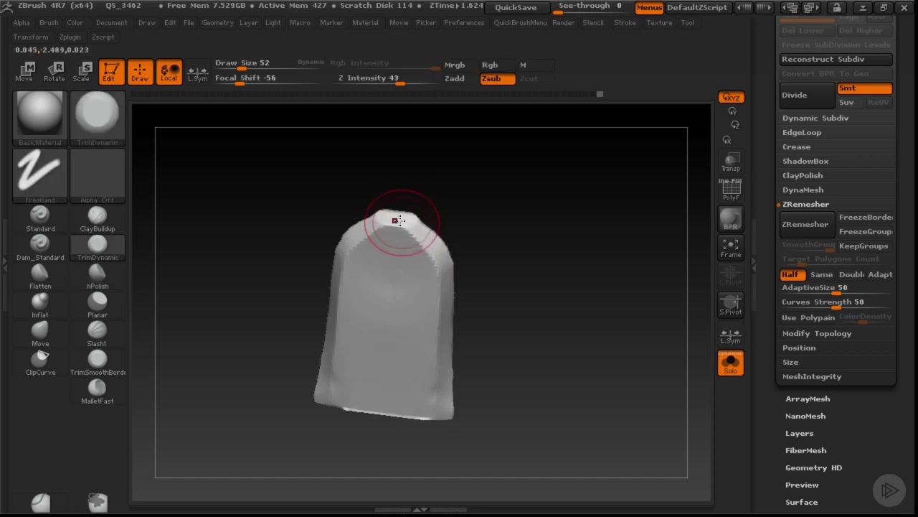
key(b)
key(h)
key(p)
key(ctrl+shift+s)
shift+drag(524, 213, 496, 231)
- Reshape the upper shoulders and sides of the arched piece with the Move brush, undoing an unwanted stroke
key(b)
key(m)
key(v)
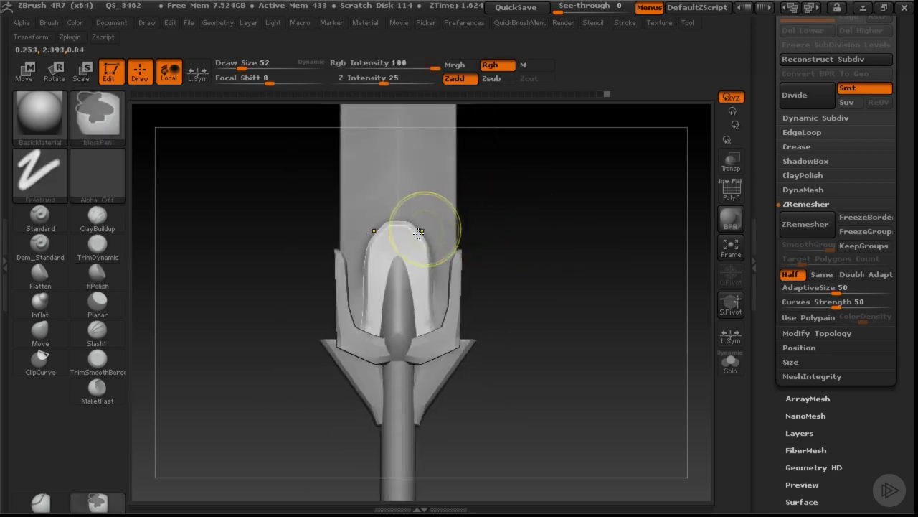
key(bracketleft)
key(bracketleft)
key(bracketleft)
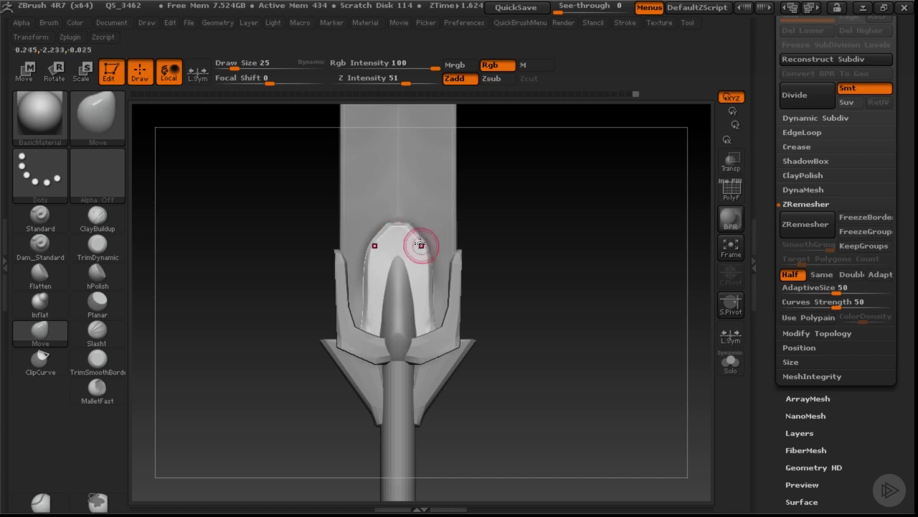
key(bracketright)
key(bracketright)
key(bracketright)
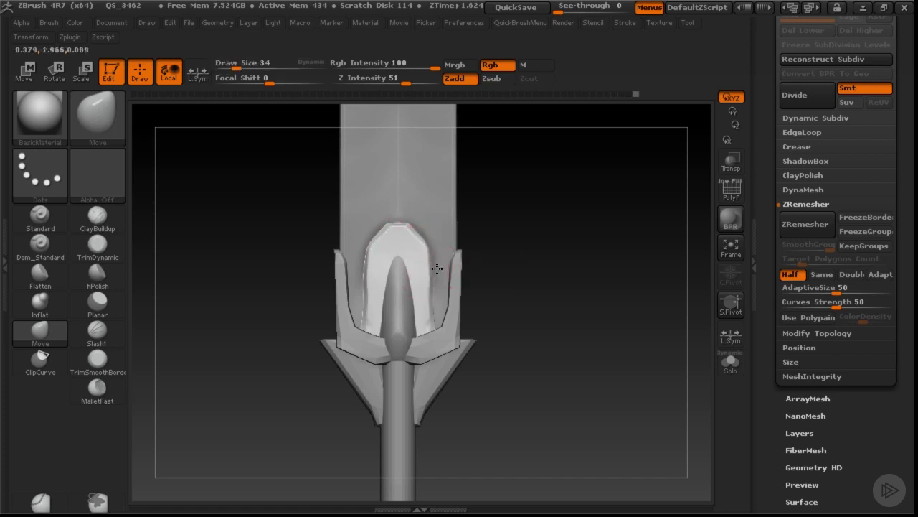
key(ctrl+z)
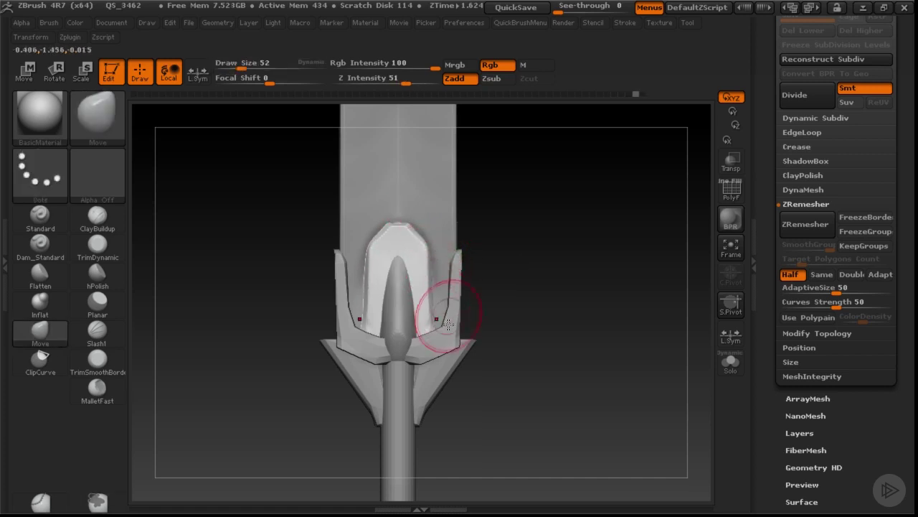
- Adjust the arched piece's proportions behind the central spike using the Transpose line in Move mode
key(w)
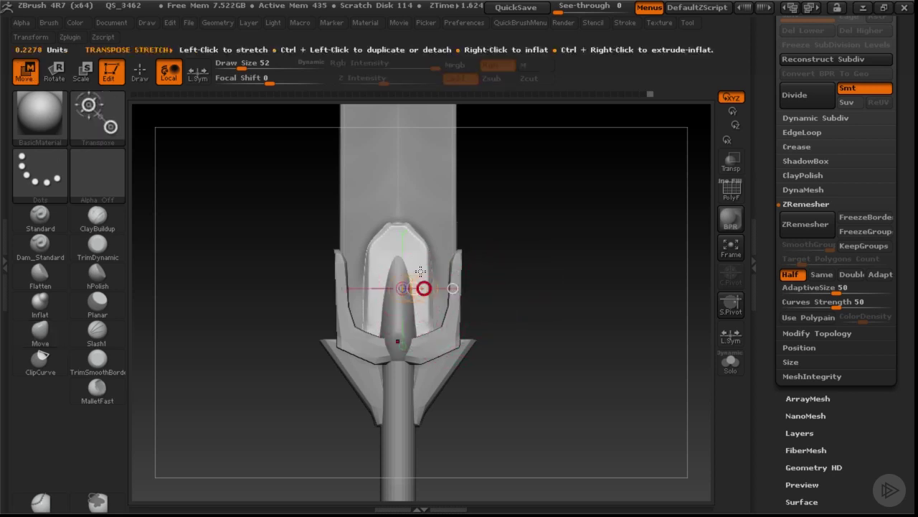
click(422, 319)
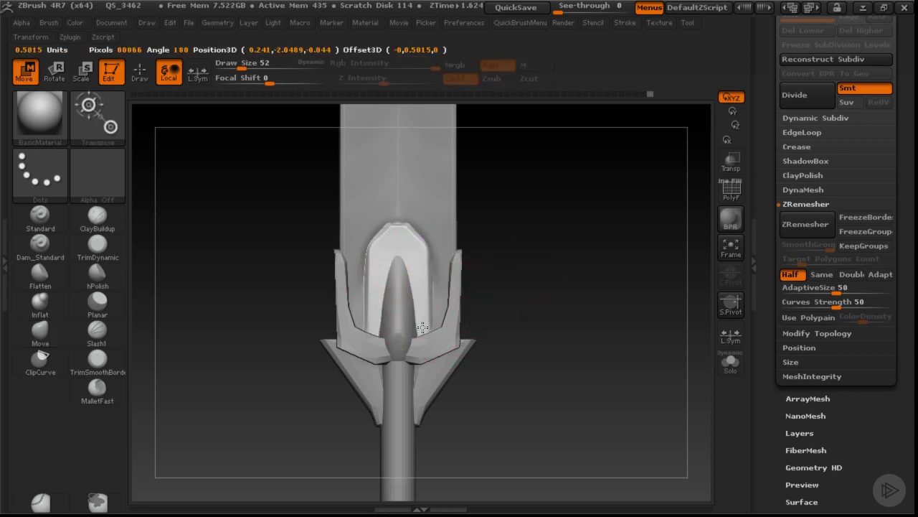
click(422, 329)
key(q)
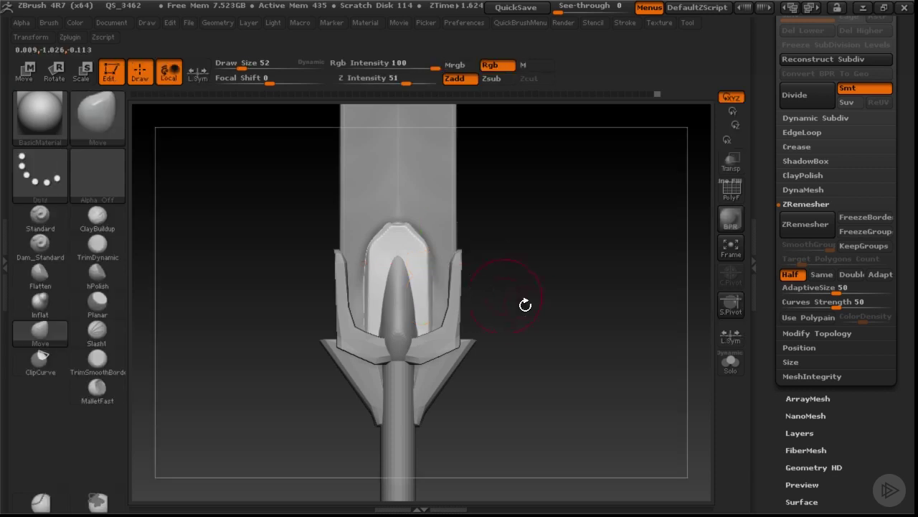
- Polish the top rim of the arched piece with the hPolish brush at draw size 23
key(f)
mouse_move(518, 256)
mouse_down()
mouse_move(512, 277)
mouse_move(544, 280)
mouse_move(523, 283)
mouse_move(501, 242)
mouse_move(512, 309)
mouse_up()
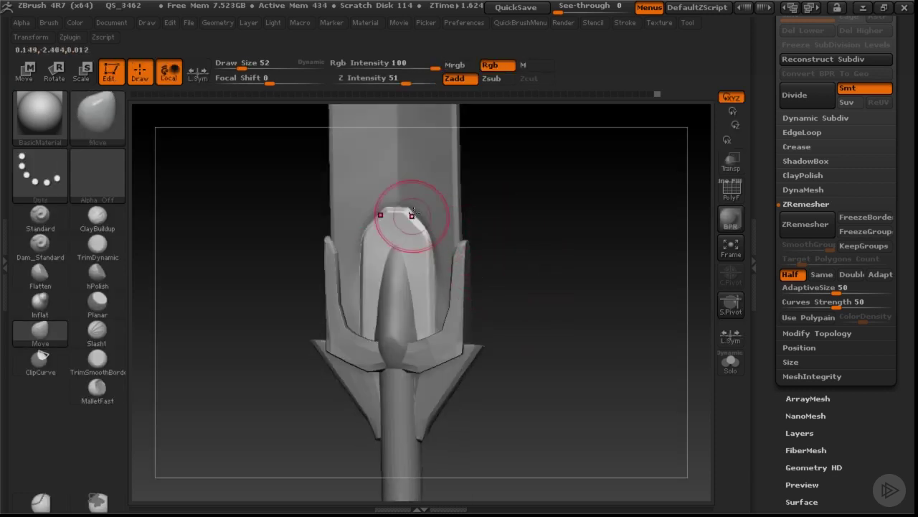
key(b)
key(h)
key(p)
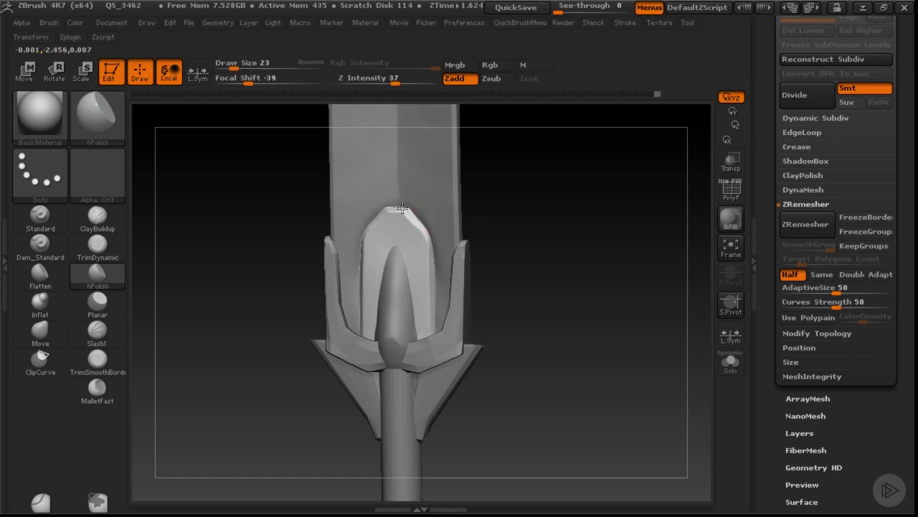
- Pull the top corners of the arched piece inward with the Move brush at draw size 34
key(b)
key(m)
key(v)
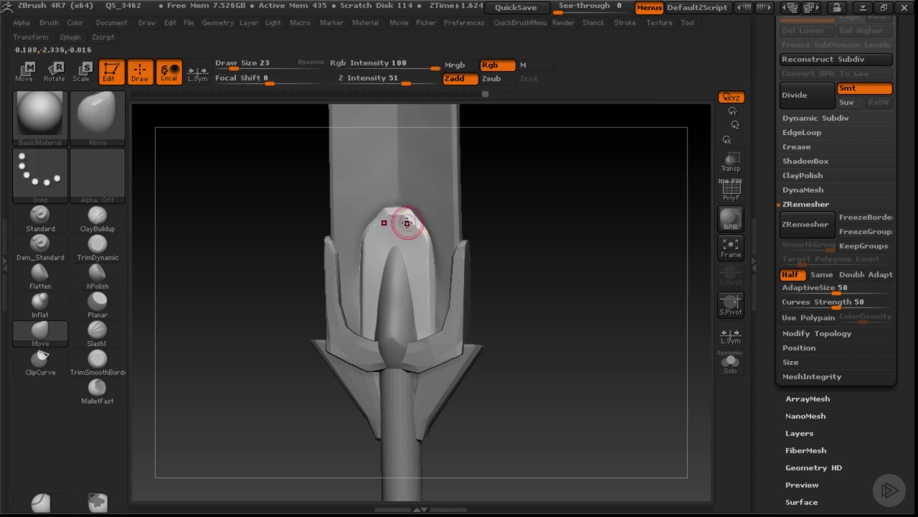
drag(495, 224, 400, 224)
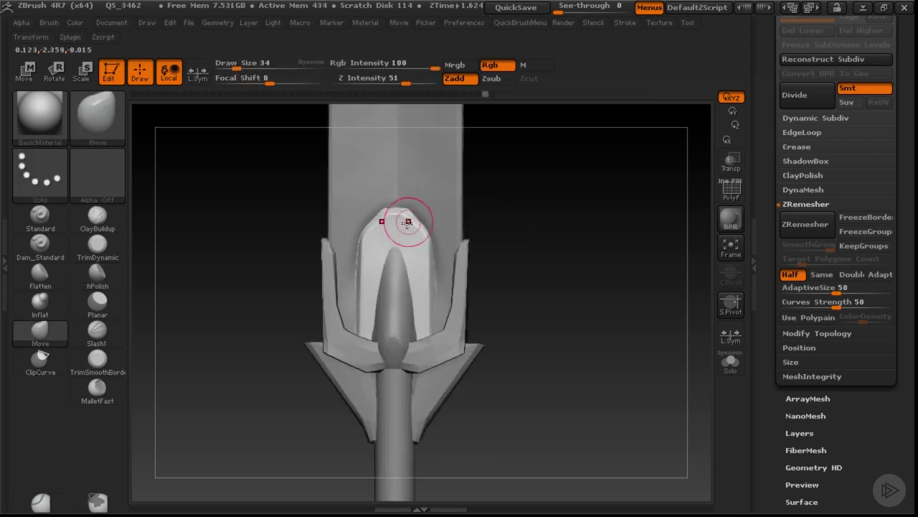
key(f)
drag(513, 225, 413, 203)
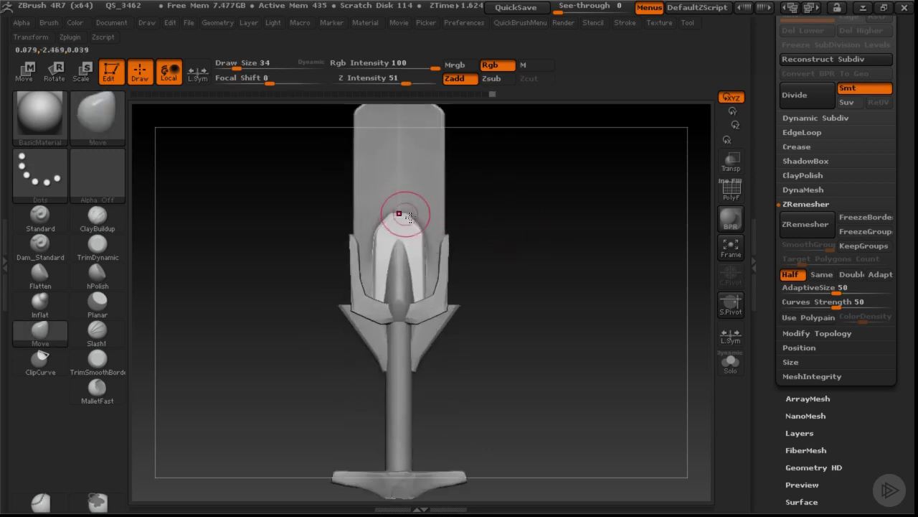
- Polish the bevel around the arched piece's narrowed tip with the hPolish brush at draw size 15
key(b)
key(h)
key(p)
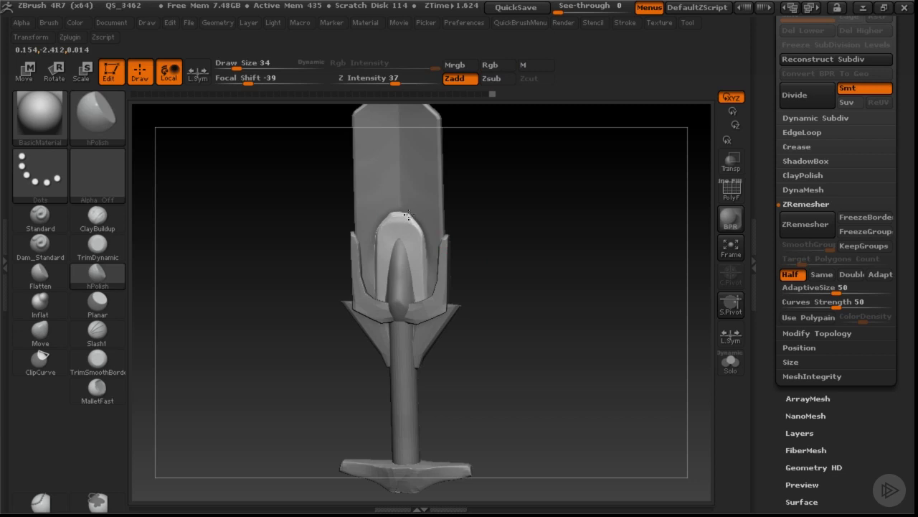
key(bracketleft)
key(bracketleft)
key(bracketleft)
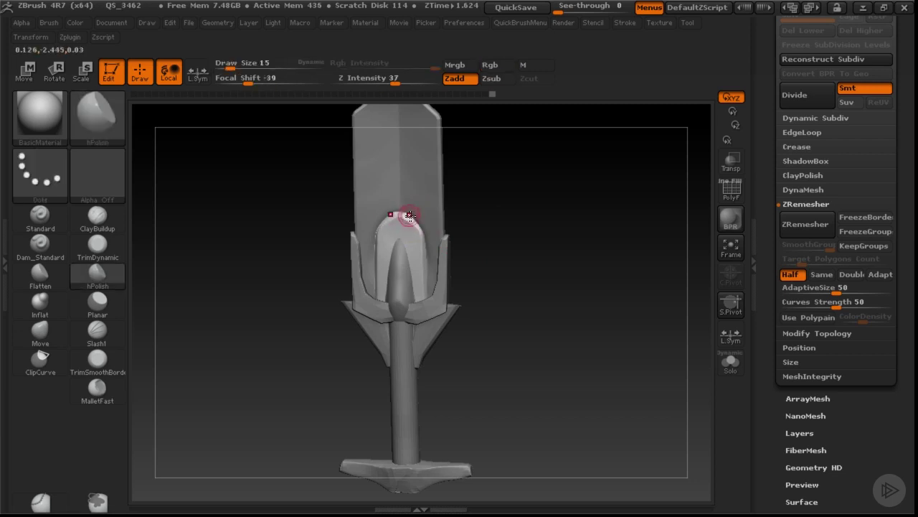
- Try to trim the upper edge of the arched piece with TrimDynamic at draw size 15, and undo the stroke
key(b)
key(t)
key(d)
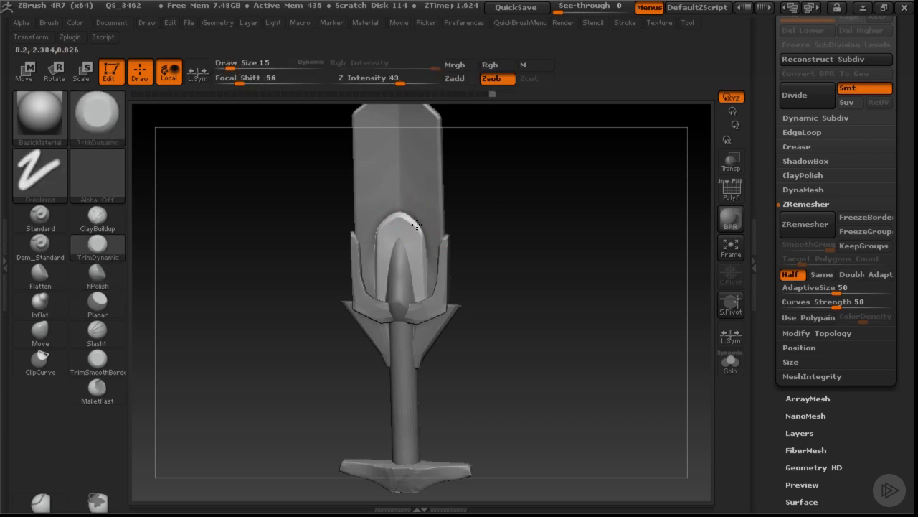
key(ctrl+z)
- Fine-tune the upper outline of the arched piece with the Move brush at draw size 37
key(b)
key(m)
key(v)
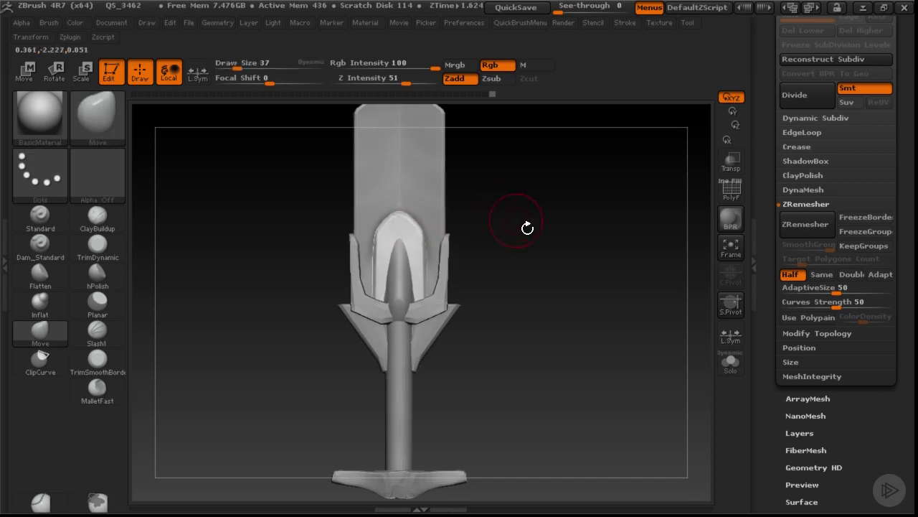
drag(508, 219, 506, 270)
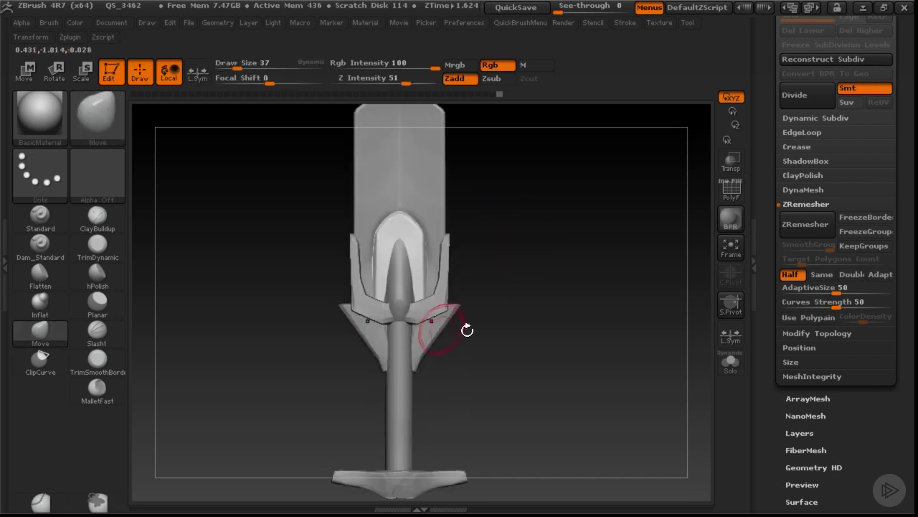
- Select the winged lower guard piece and scale it narrower with a Transpose line laid along its slanted edge in Move mode
alt+drag(467, 329, 488, 272)
alt+click(444, 290)
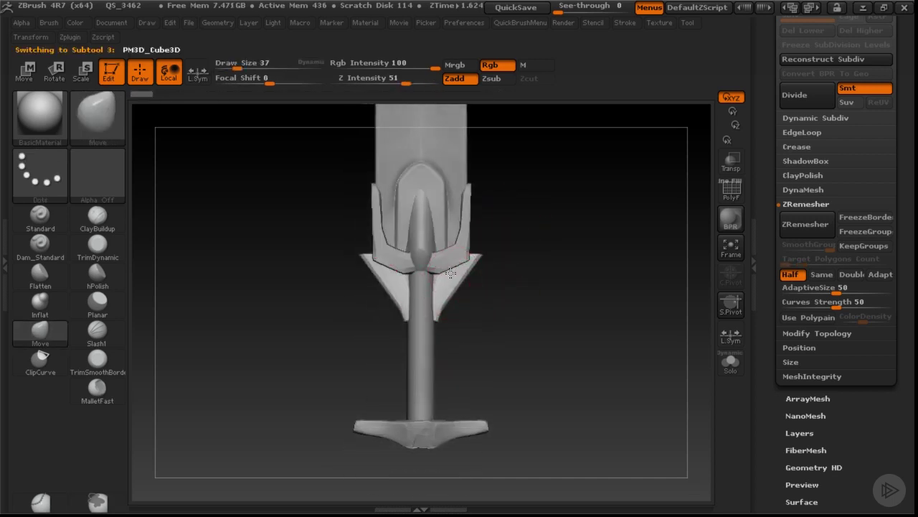
key(w)
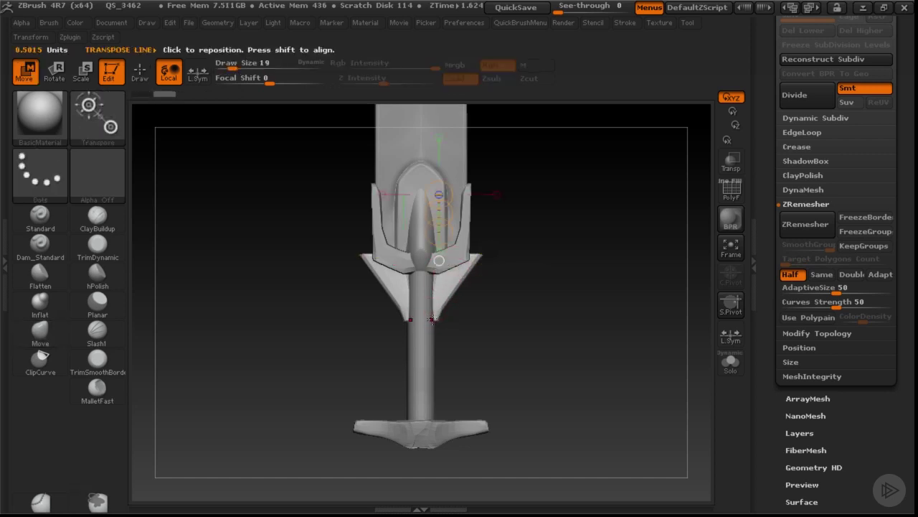
drag(462, 298, 478, 232)
mouse_move(471, 264)
mouse_down()
mouse_move(452, 256)
mouse_move(467, 258)
mouse_up()
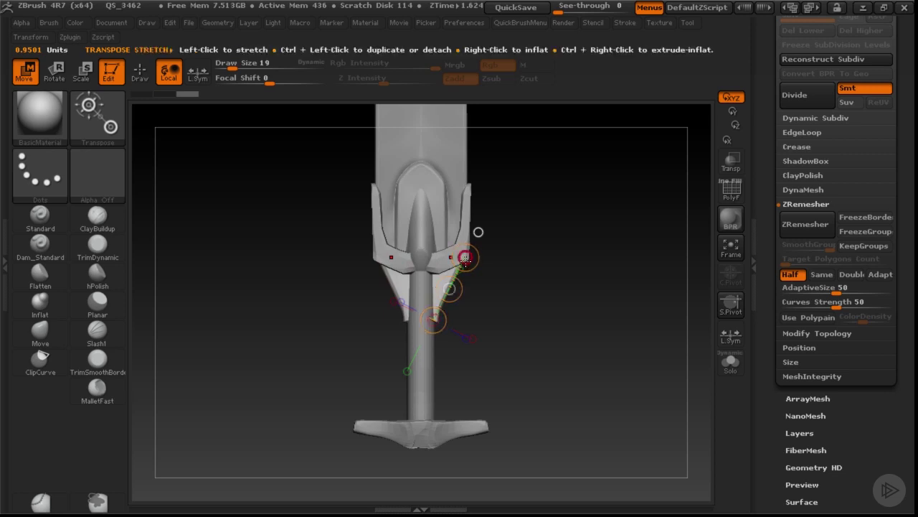
click(467, 257)
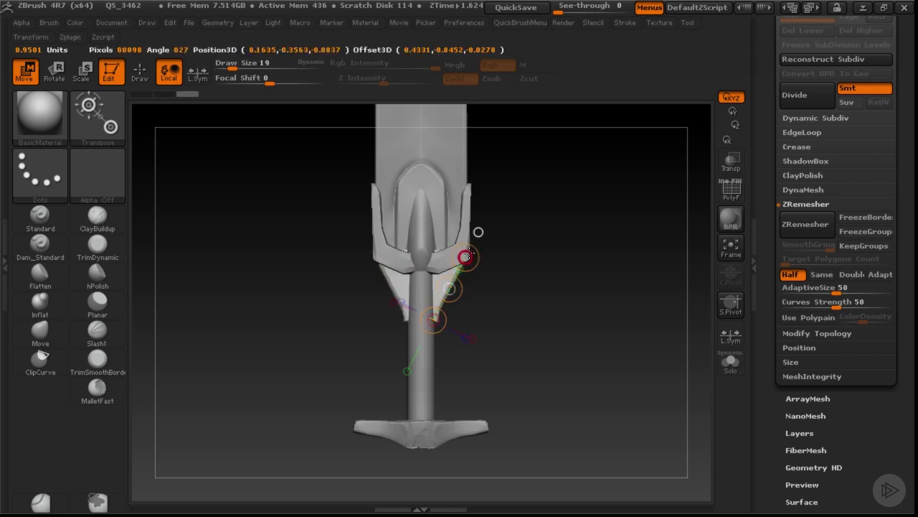
drag(466, 257, 465, 259)
- Undo the last change to the winged guard piece and shorten it from its lower end with the Transpose line
ctrl+shift+click(435, 320)
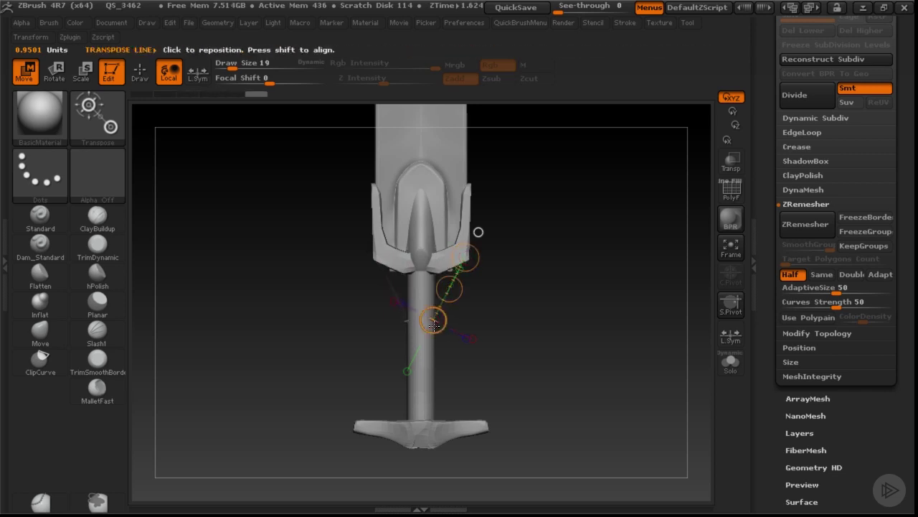
key(ctrl+z)
drag(492, 205, 435, 318)
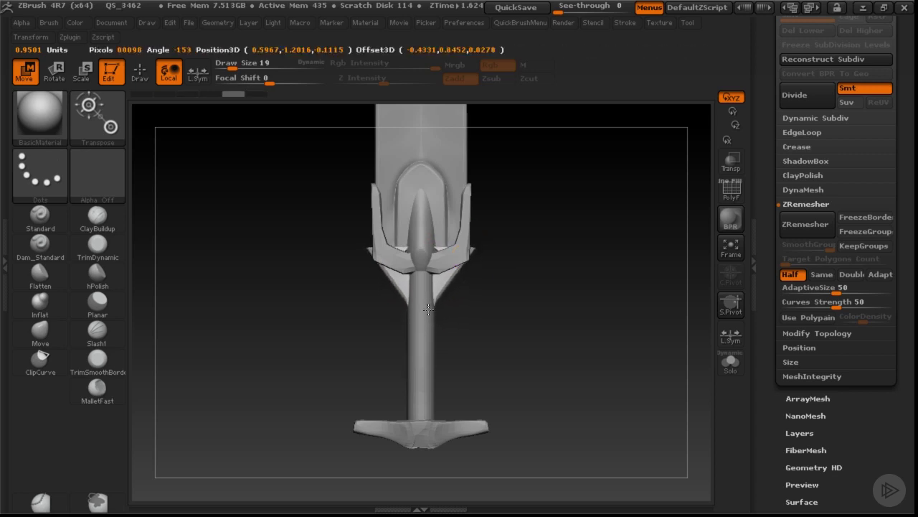
- Tuck the winged lower guard piece's upper ends inward and spread its lower end with Transpose lines along its slanted edge
drag(434, 319, 466, 256)
drag(430, 309, 444, 287)
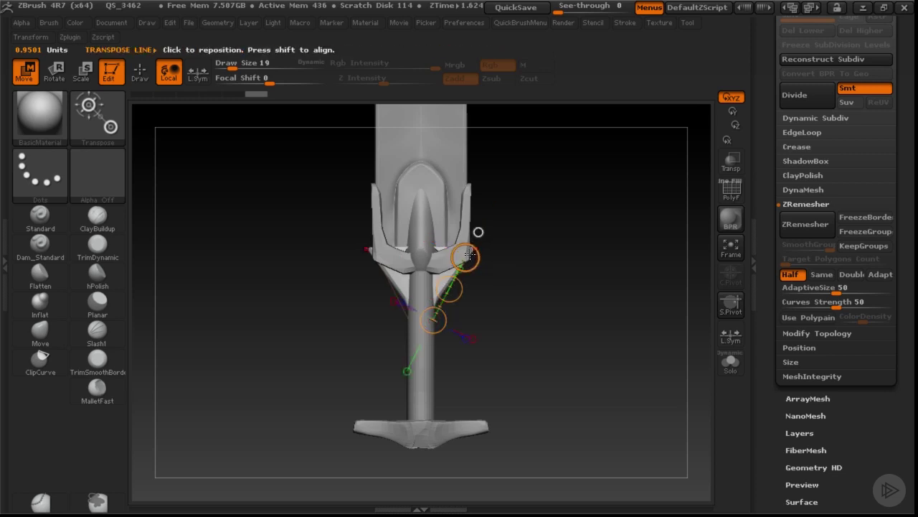
drag(468, 254, 464, 252)
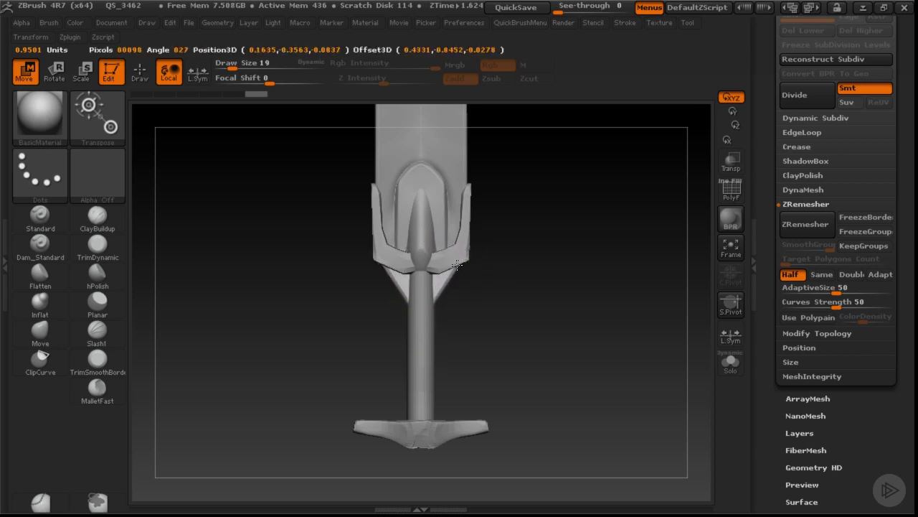
drag(433, 319, 465, 257)
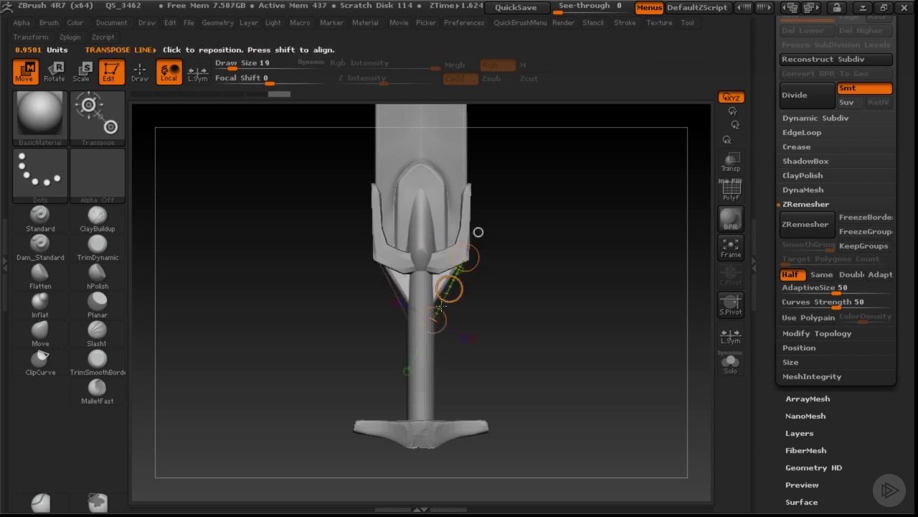
click(467, 256)
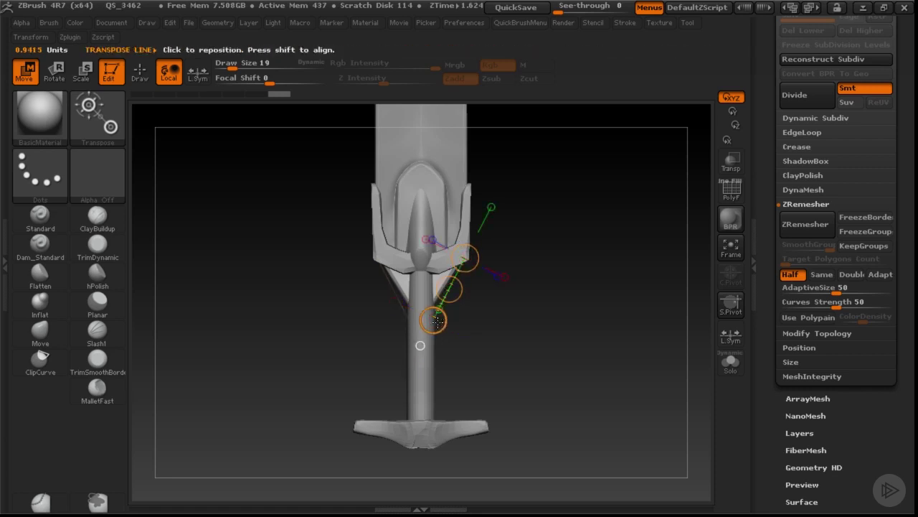
drag(437, 322, 444, 323)
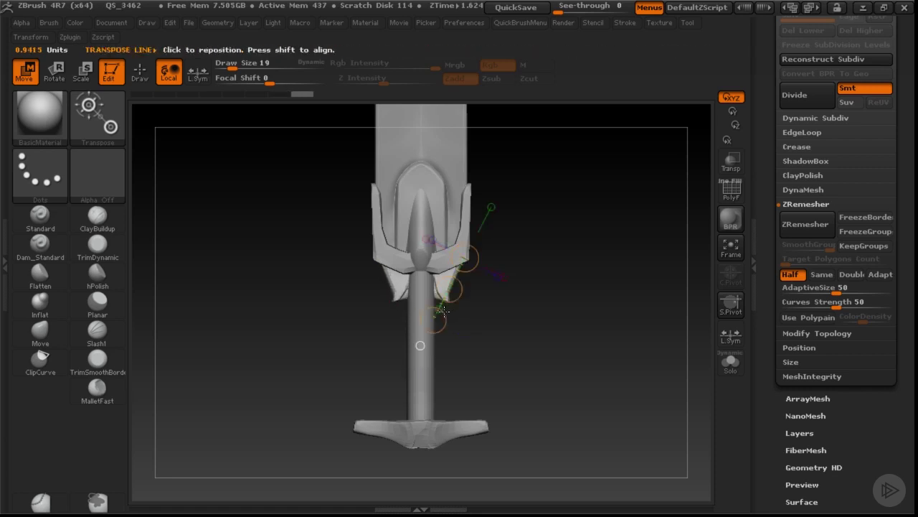
key(ctrl+shift)
mouse_move(466, 294)
mouse_down()
mouse_move(487, 269)
mouse_move(471, 349)
mouse_move(481, 315)
mouse_move(501, 303)
mouse_move(512, 311)
mouse_move(486, 260)
mouse_move(475, 307)
mouse_up()
drag(514, 242, 502, 266)
- Select the U-shaped guard piece and pull the middle of its lower edge down into a point with the Move brush at draw size 32
alt+click(459, 266)
key(f)
alt+click(436, 329)
scroll(435, 328, up, 3)
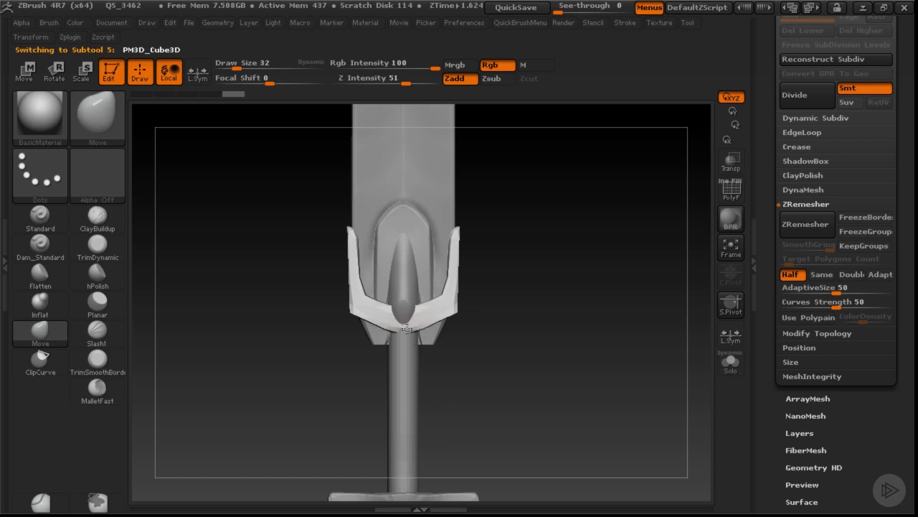
mouse_move(447, 340)
mouse_down()
mouse_move(391, 339)
mouse_move(446, 339)
mouse_up()
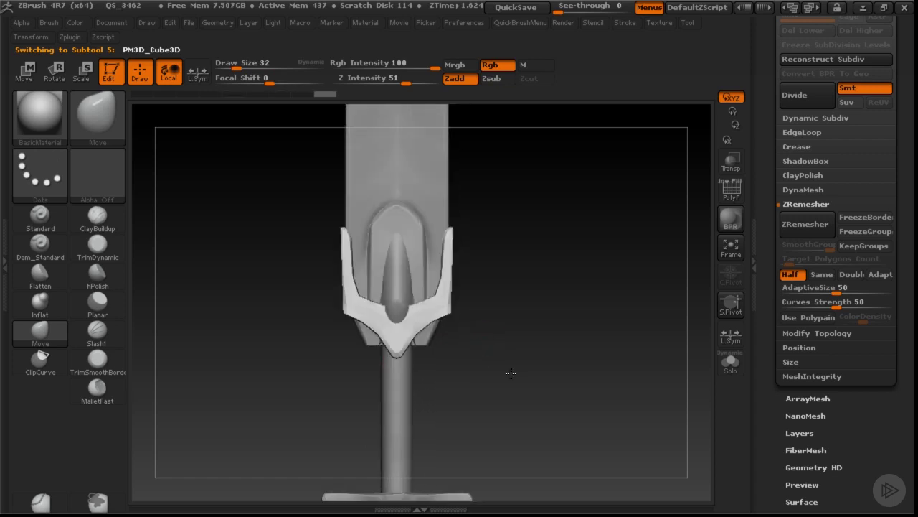
scroll(467, 294, down, 3)
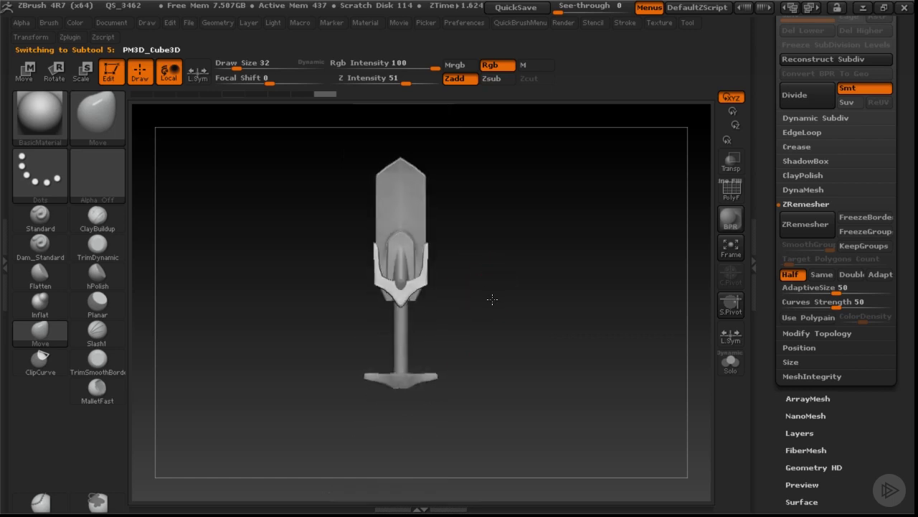
scroll(474, 327, up, 3)
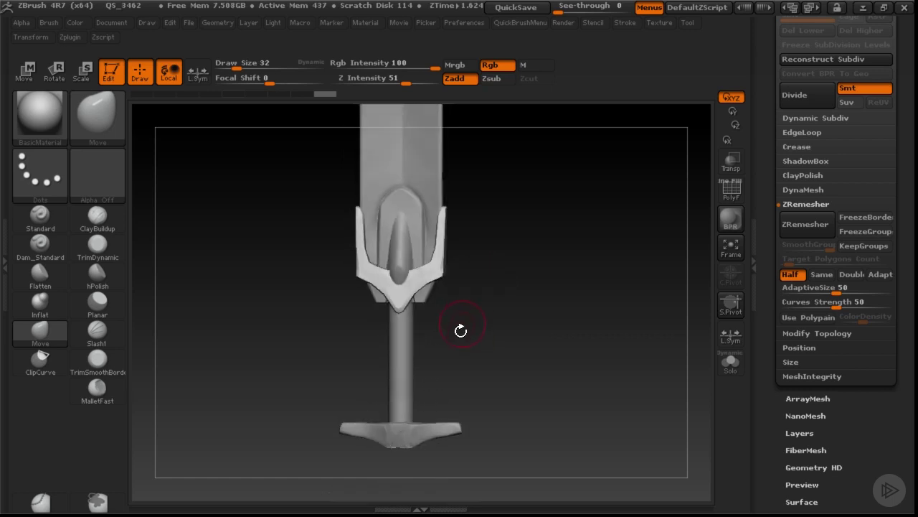
- Select the pommel and duplicate it slightly up the grip with a vertical Transpose line in Move mode
drag(458, 352, 410, 407)
alt+click(410, 406)
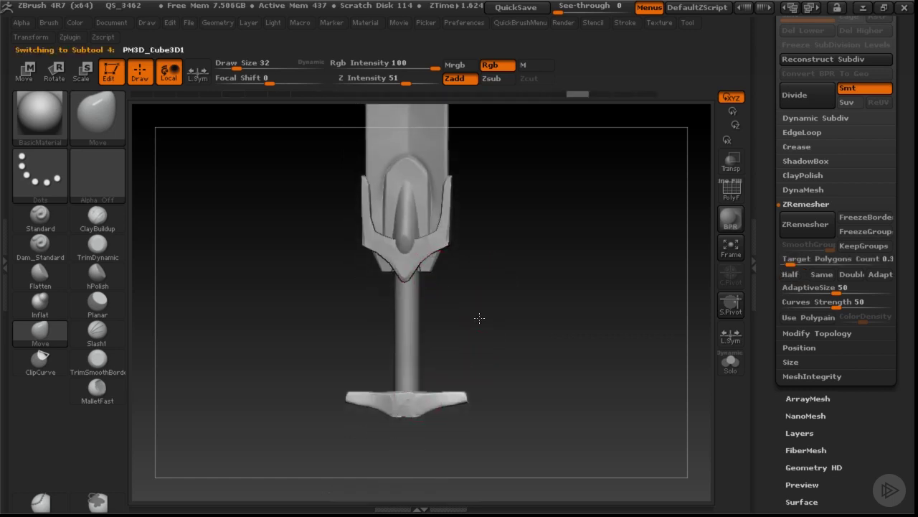
drag(493, 324, 427, 299)
key(w)
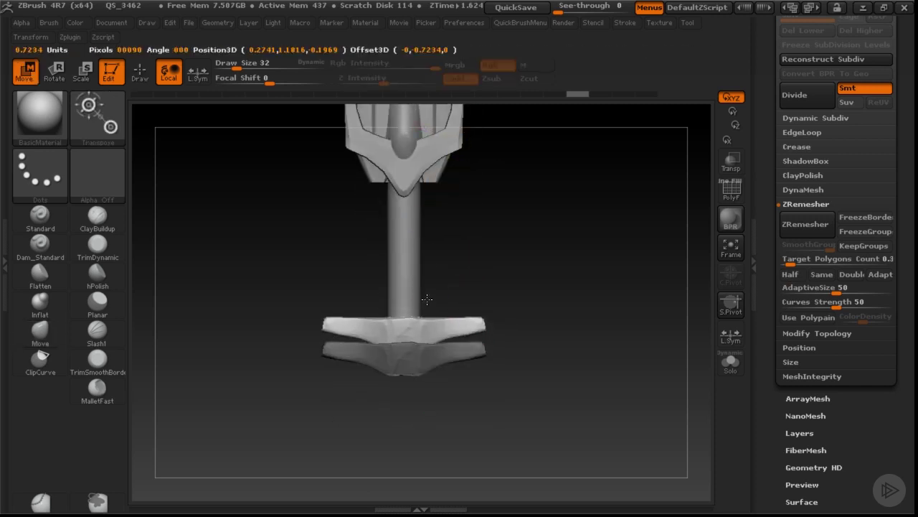
- Flip the duplicated pommel piece upside down with the Mirror deformation on the Y axis
key(g)
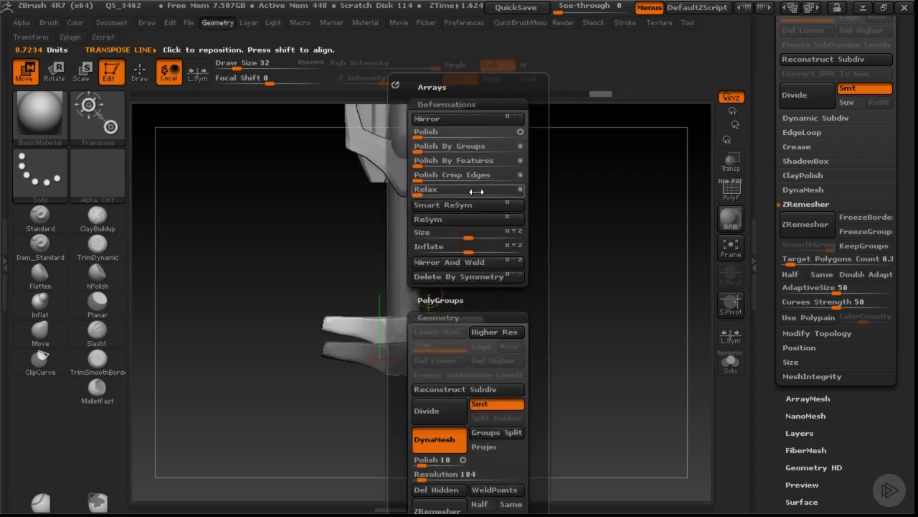
click(448, 262)
drag(500, 254, 504, 217)
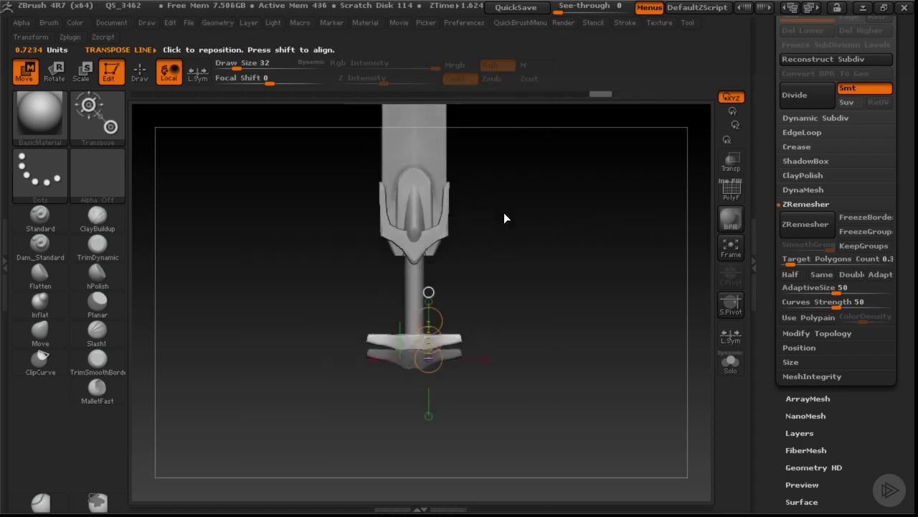
key(g)
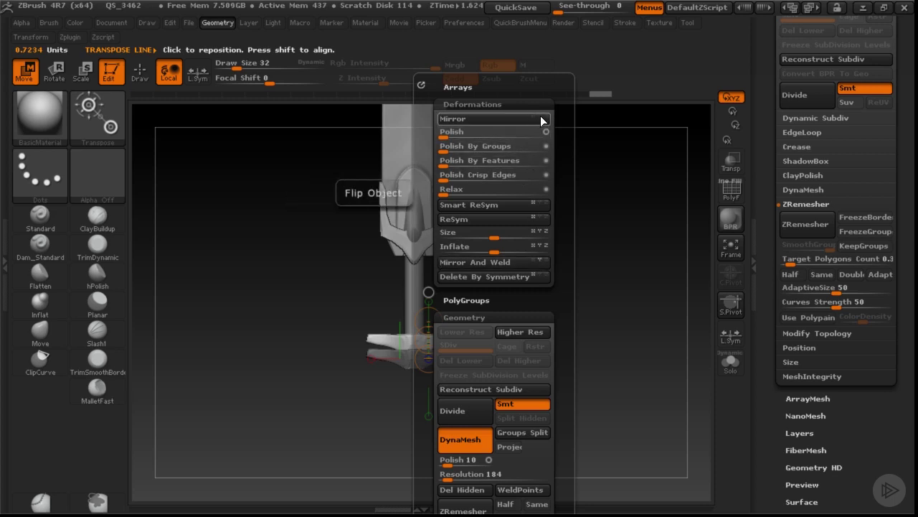
click(507, 119)
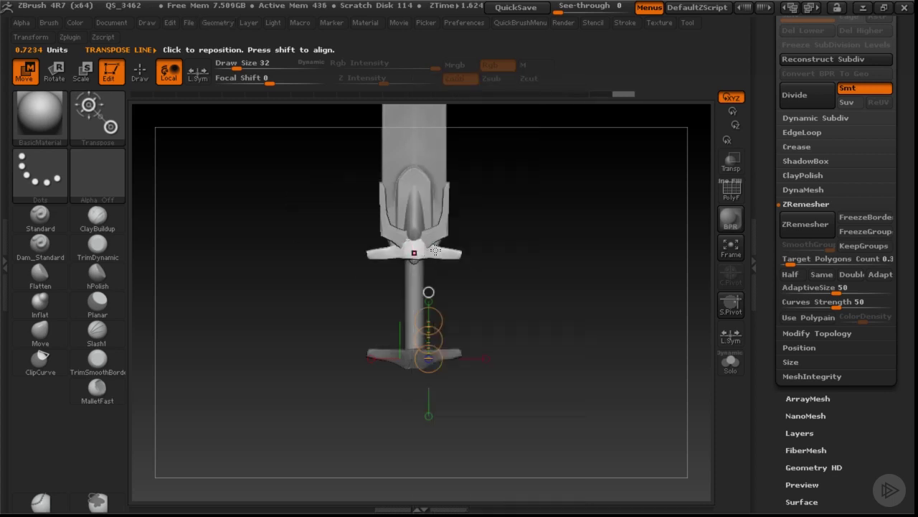
- Scale the flipped copy smaller and move it down the grip until it sits on the pommel's upper side
drag(416, 252, 506, 252)
drag(420, 244, 420, 327)
shift+drag(502, 323, 513, 237)
key(g)
key(g)
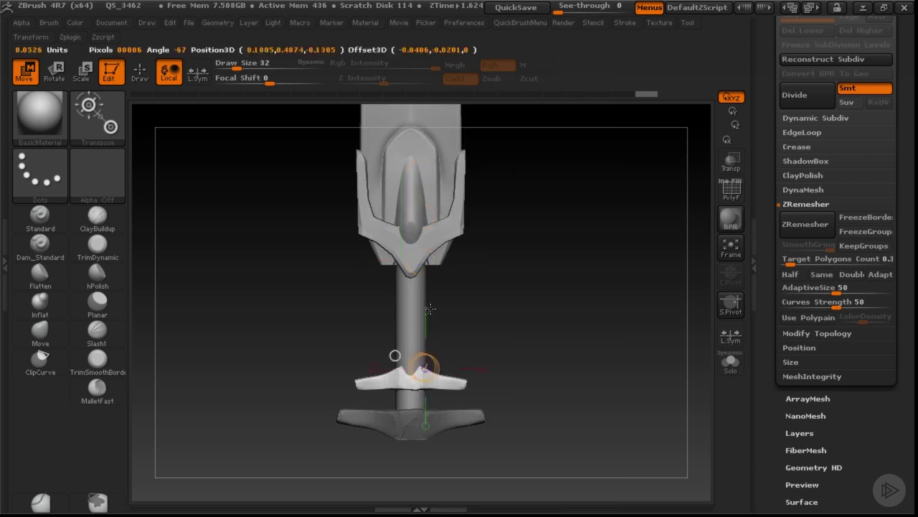
drag(426, 277, 426, 373)
mouse_move(426, 328)
mouse_down()
mouse_move(424, 354)
mouse_move(495, 356)
mouse_move(517, 345)
mouse_move(508, 366)
mouse_move(545, 316)
mouse_move(507, 251)
mouse_move(511, 285)
mouse_up()
- Return to Draw mode, clear the mask and apply Mirror And Weld to the two-part pommel
key(q)
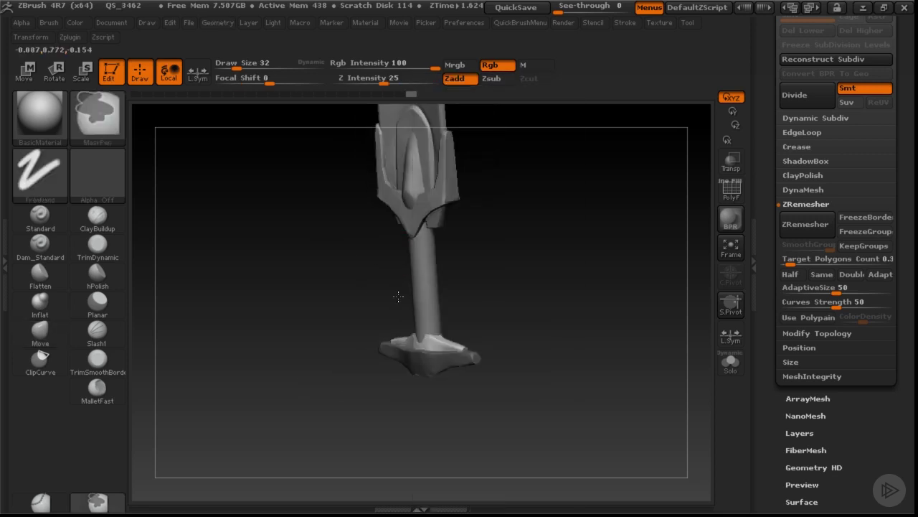
key(g)
click(506, 260)
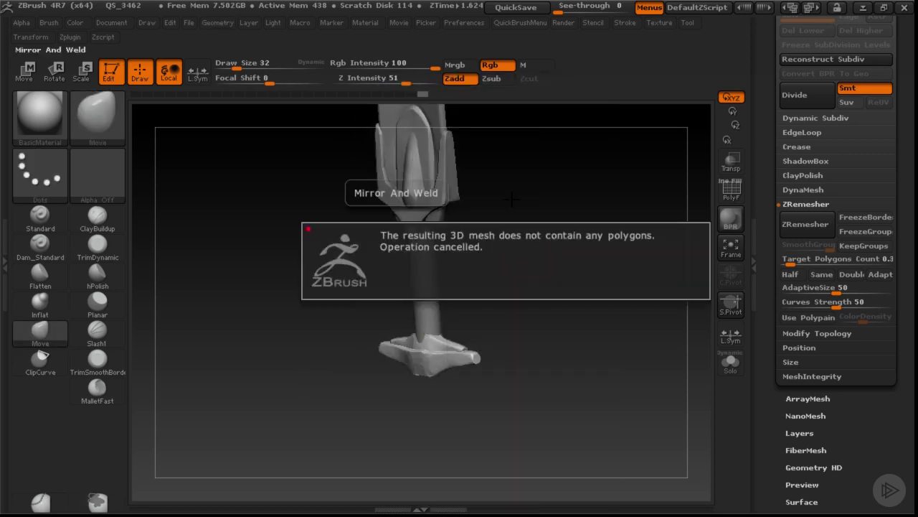
key(g)
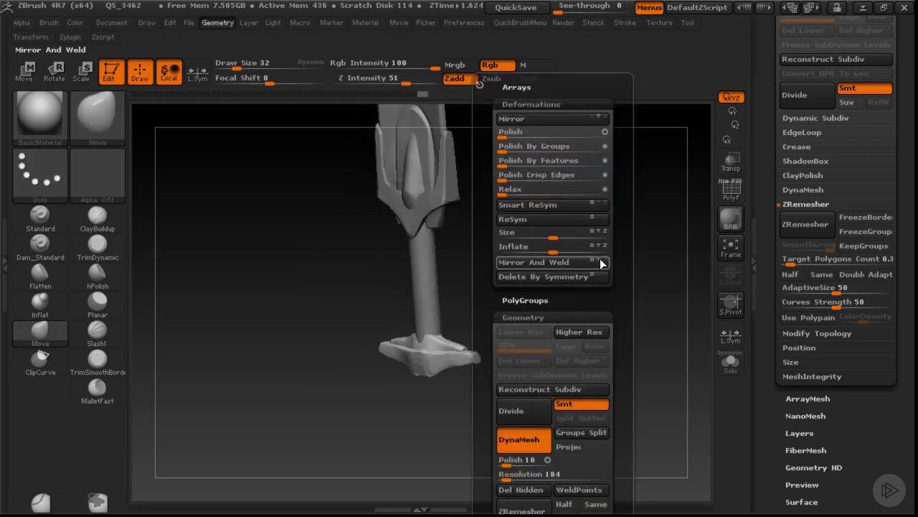
click(601, 262)
- Isolate the blade and mask the raised ridge at the middle of its base with MaskPen at draw size 23
drag(467, 287, 430, 252)
alt+click(415, 246)
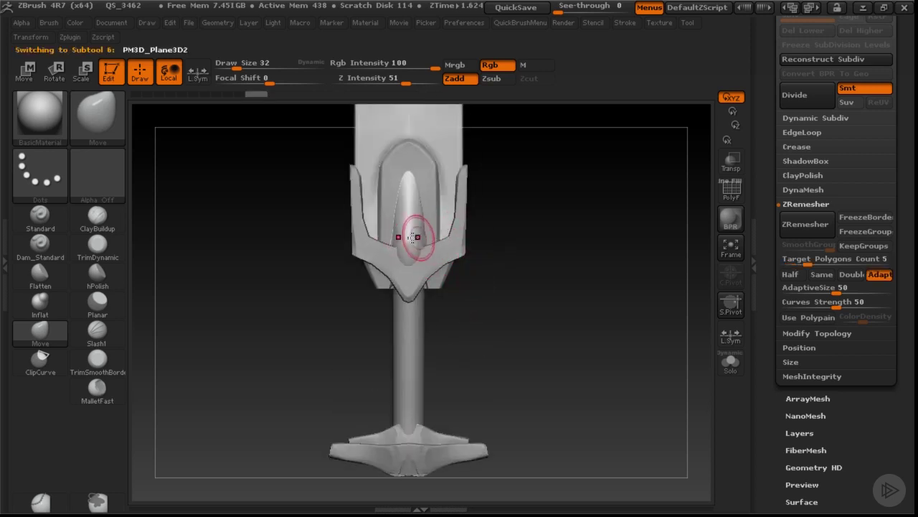
key(ctrl+shift+s)
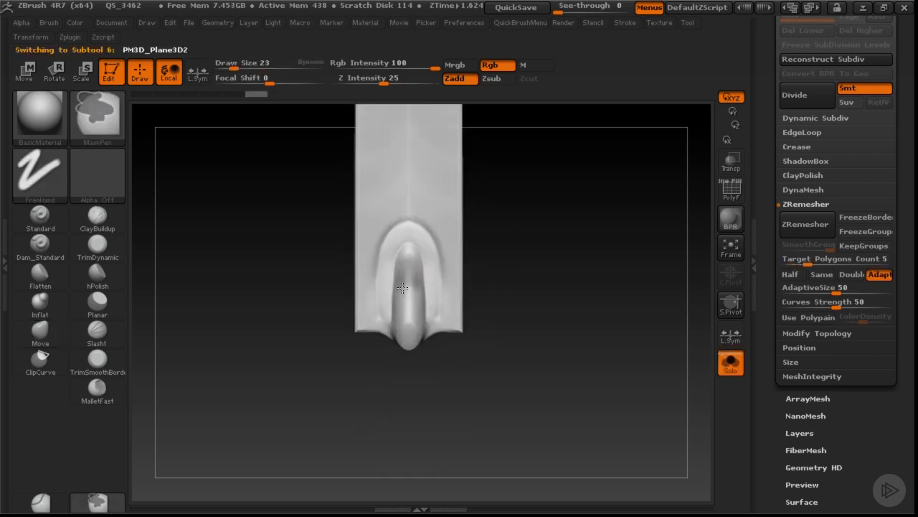
ctrl+drag(405, 264, 406, 347)
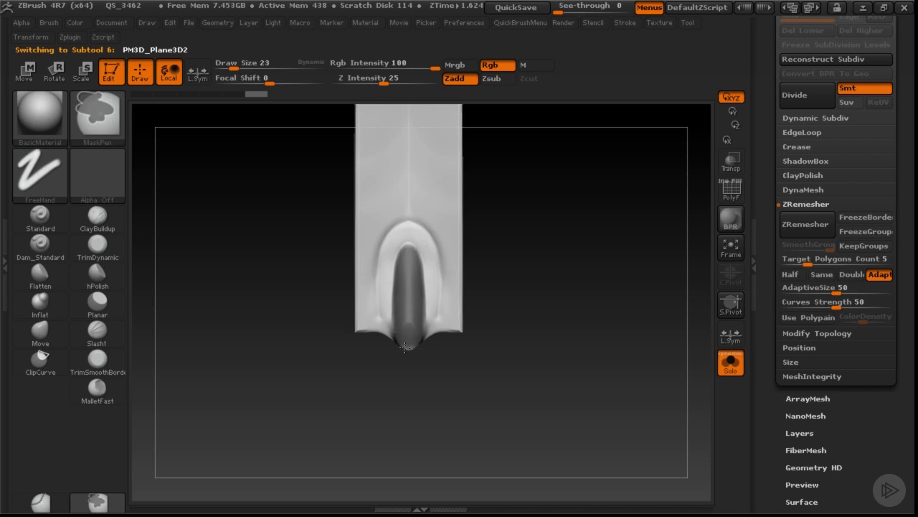
ctrl+click(392, 255)
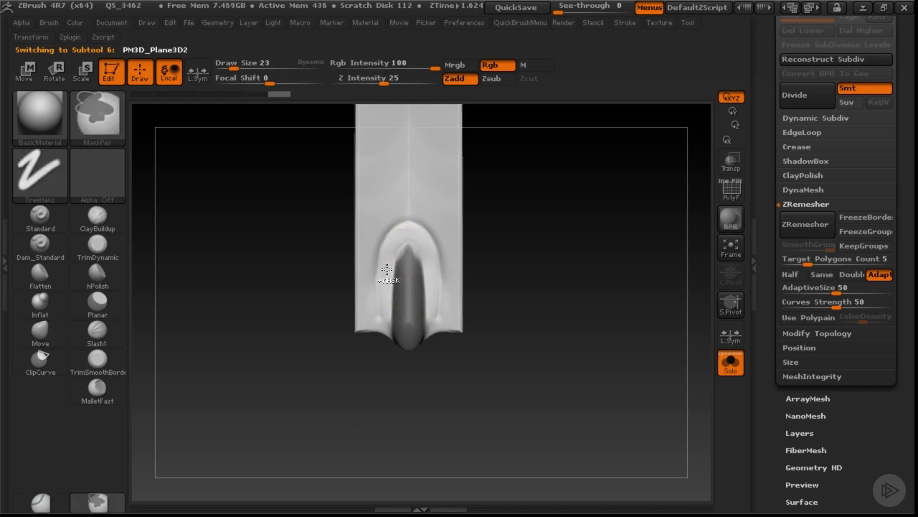
- Touch up the mask over the blade's central ridge at draw size 11 and select the Move brush
text(s11)
key(Return)
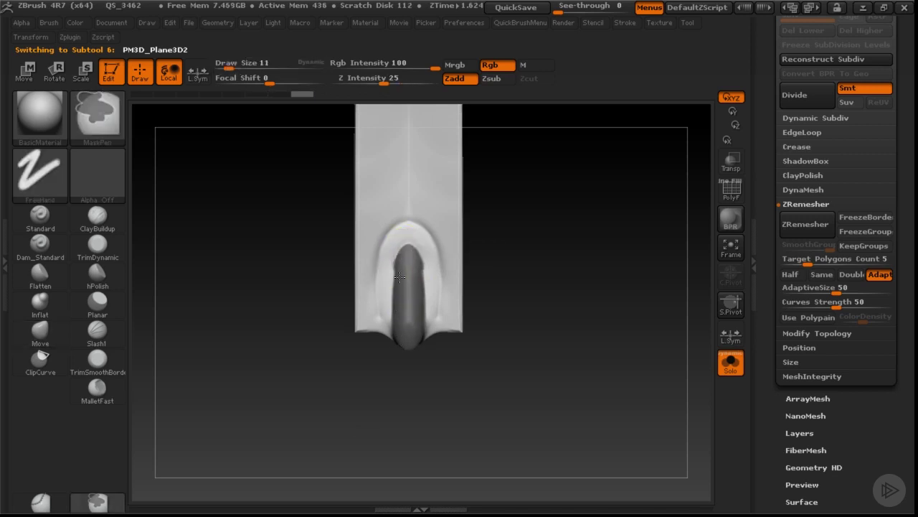
key(b)
key(m)
key(v)
mouse_move(495, 315)
mouse_down()
mouse_move(503, 309)
mouse_move(413, 279)
mouse_move(412, 260)
mouse_up()
key(ctrl)
mouse_move(502, 309)
mouse_down()
mouse_move(549, 318)
mouse_move(509, 280)
mouse_move(520, 281)
mouse_up()
key(ctrl)
key(g)
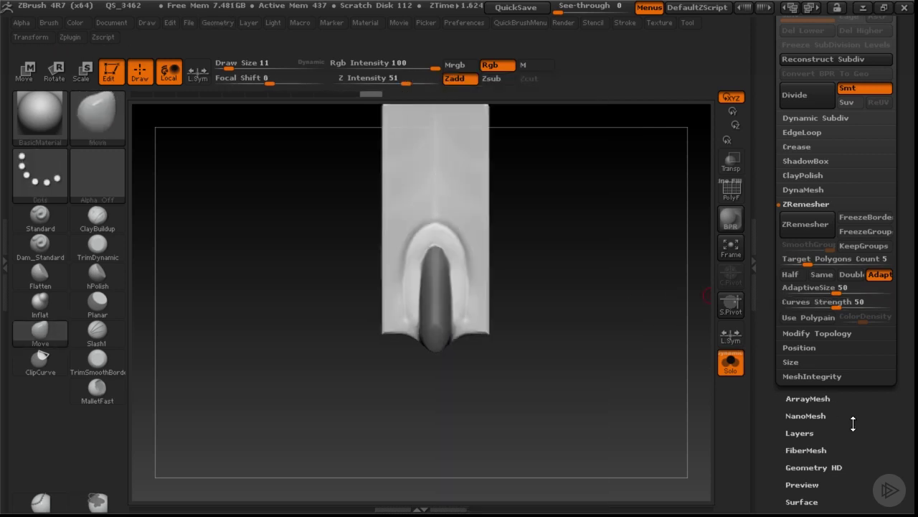
- Split the masked ridge from the blade into its own subtool with Split Masked Points, and show all the sword parts again
scroll(822, 198, up, 5)
click(810, 183)
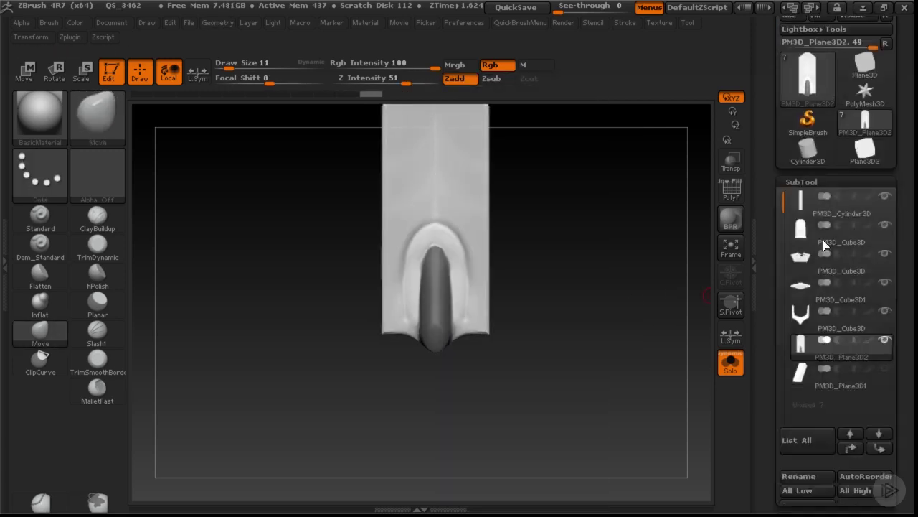
scroll(814, 316, down, 3)
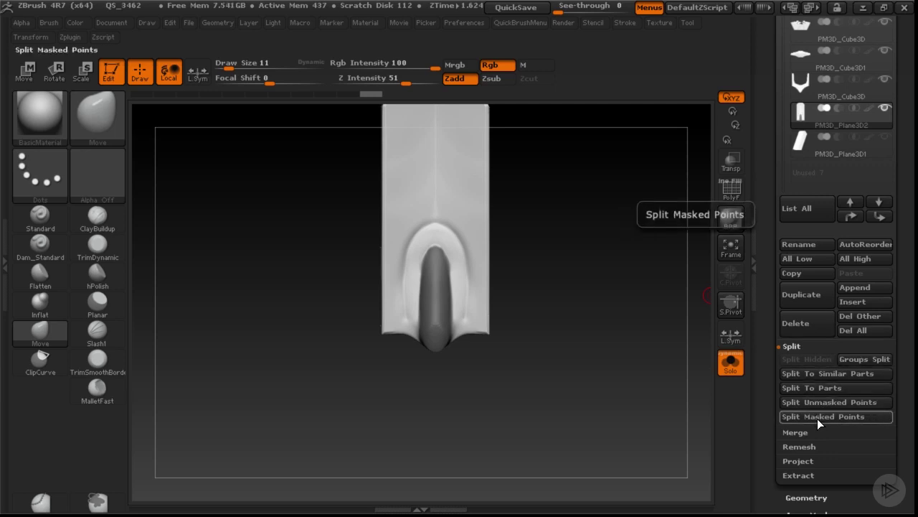
click(817, 417)
drag(541, 324, 574, 299)
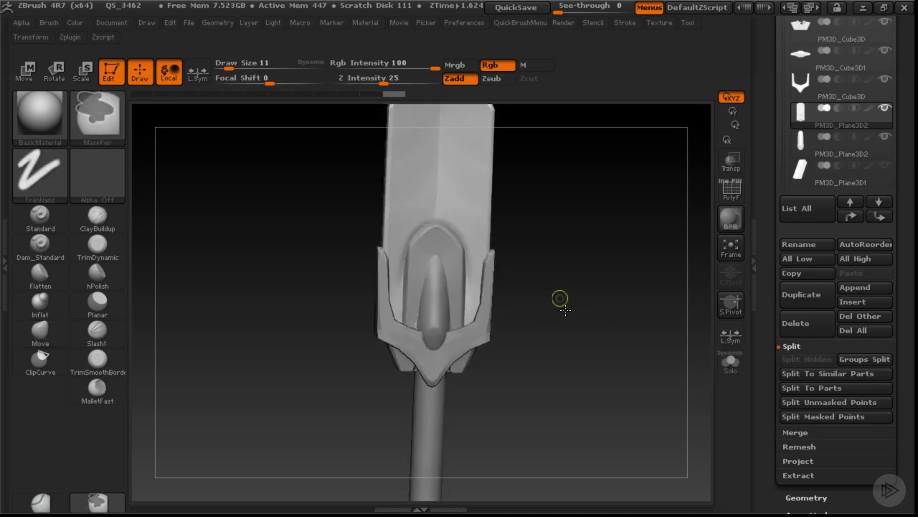
- Select the split ridge piece and pull it out in front of the arched piece with the Move brush at draw size 40
alt+click(436, 304)
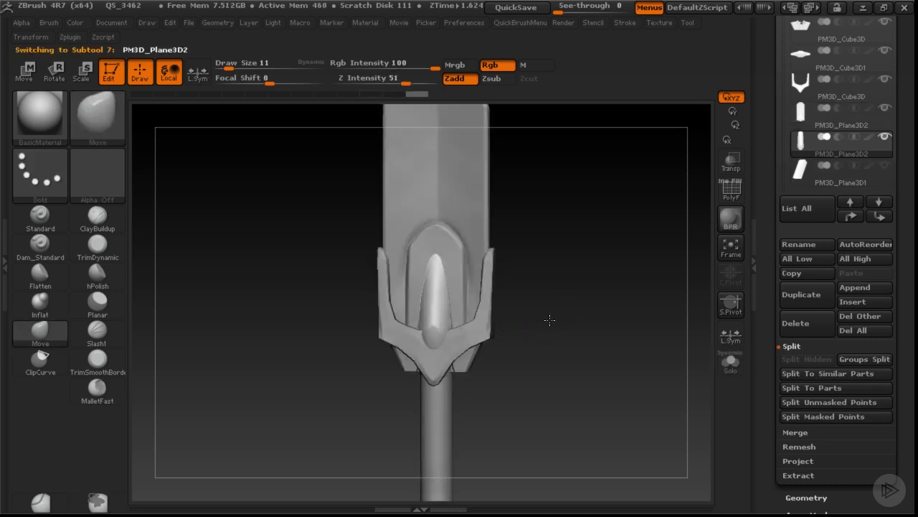
key(ctrl)
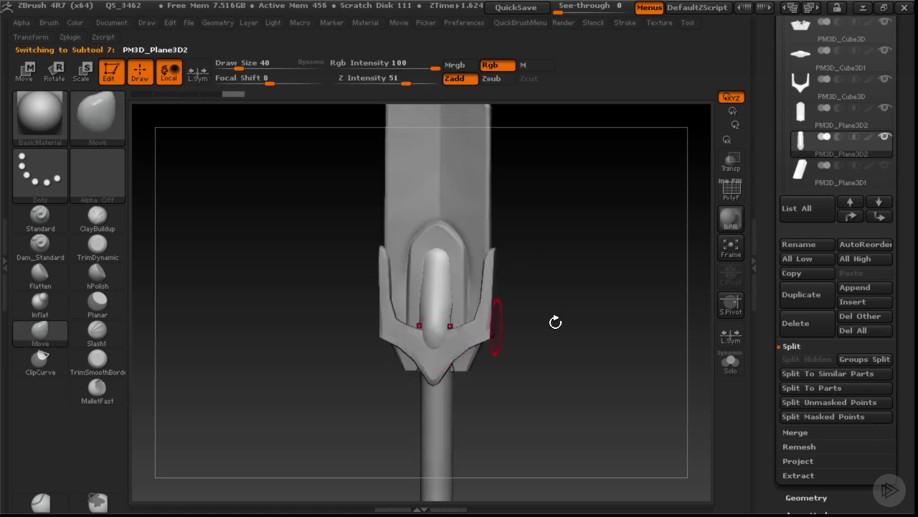
key(ctrl)
- Bend the ridge piece in side view to follow the guard's point with the Move brush at draw sizes 49 to 88, and smooth it
drag(436, 357, 425, 339)
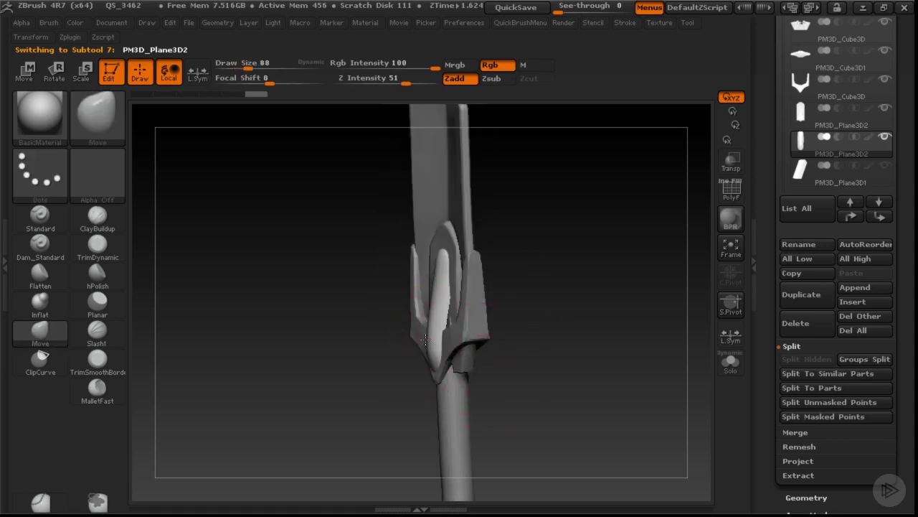
key(s)
click(431, 311)
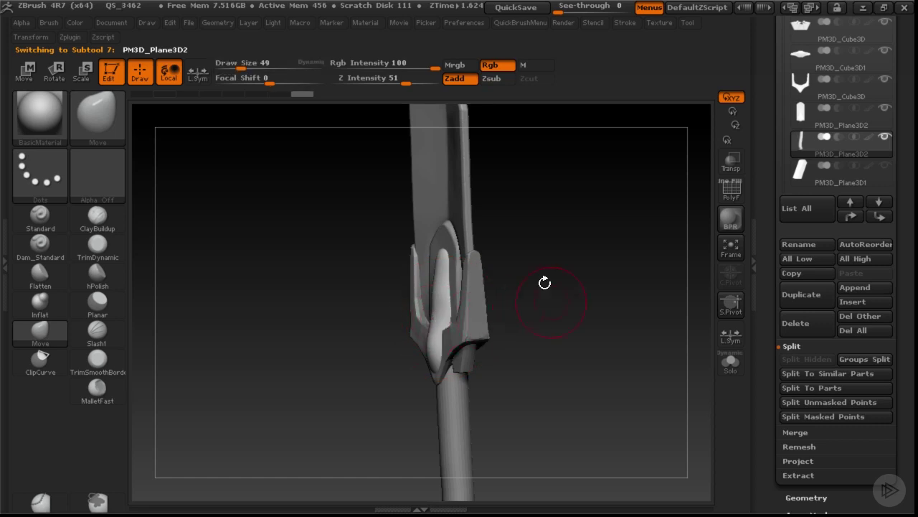
key(ctrl)
drag(567, 362, 463, 321)
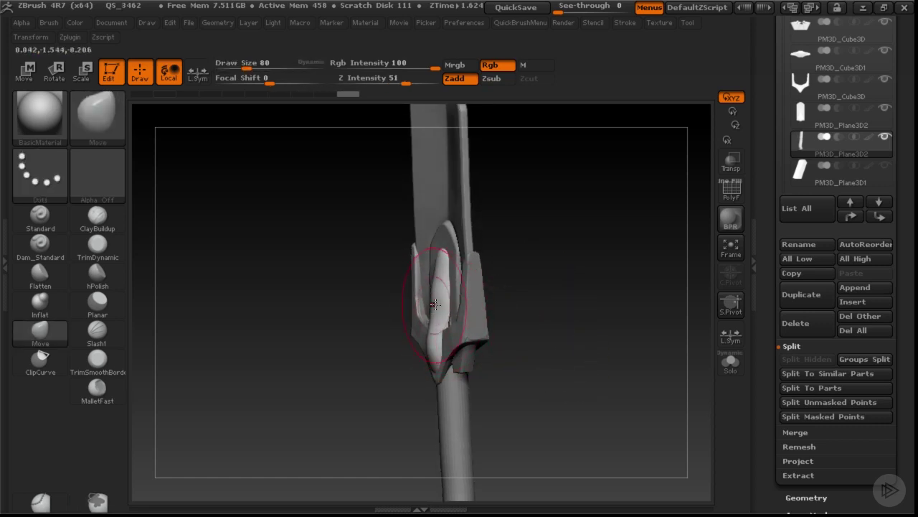
mouse_move(439, 289)
shift+mouse_down()
mouse_move(570, 292)
mouse_move(479, 271)
mouse_move(402, 285)
mouse_move(438, 301)
shift+mouse_up()
- Isolate the split ridge piece and try to reposition it with Transpose Move
mouse_move(519, 331)
mouse_down()
mouse_move(558, 323)
mouse_move(545, 304)
mouse_move(547, 338)
mouse_move(523, 338)
mouse_up()
key(ctrl+shift+s)
key(w)
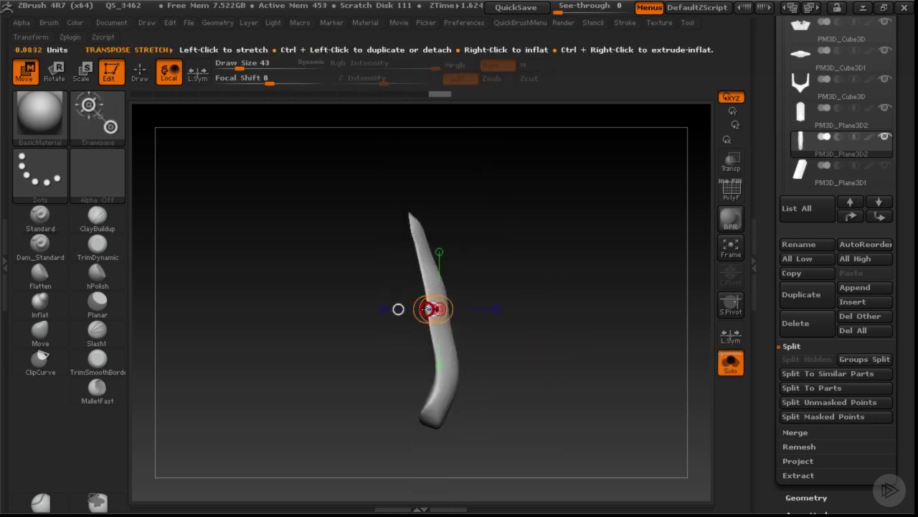
drag(428, 308, 407, 294)
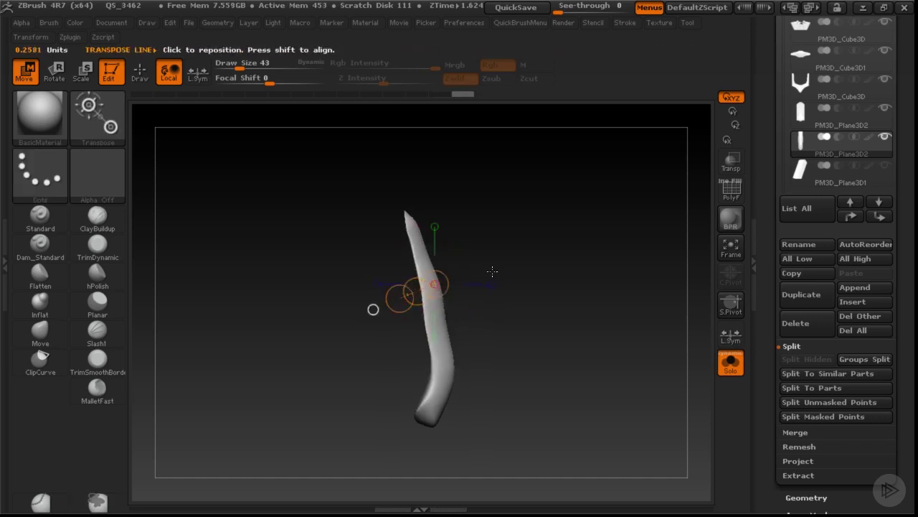
key(ctrl+z)
key(ctrl+shift+z)
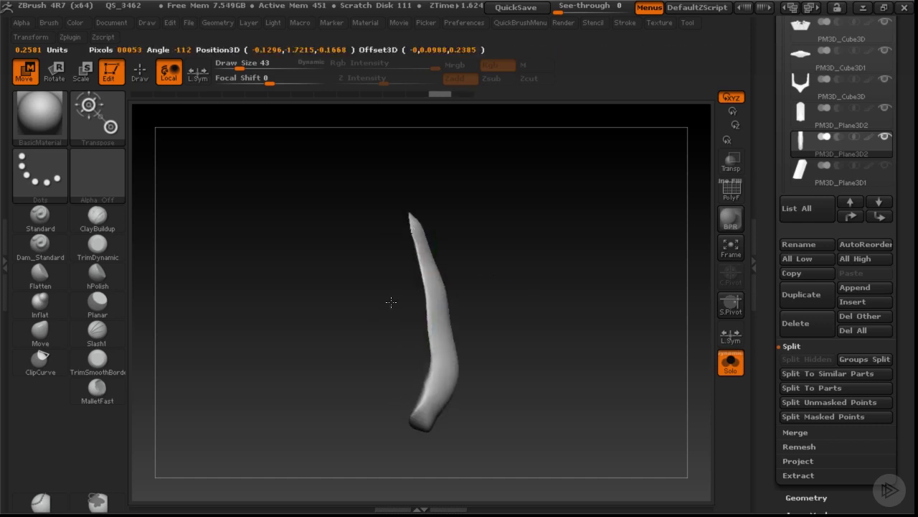
key(q)
key(ctrl+z)
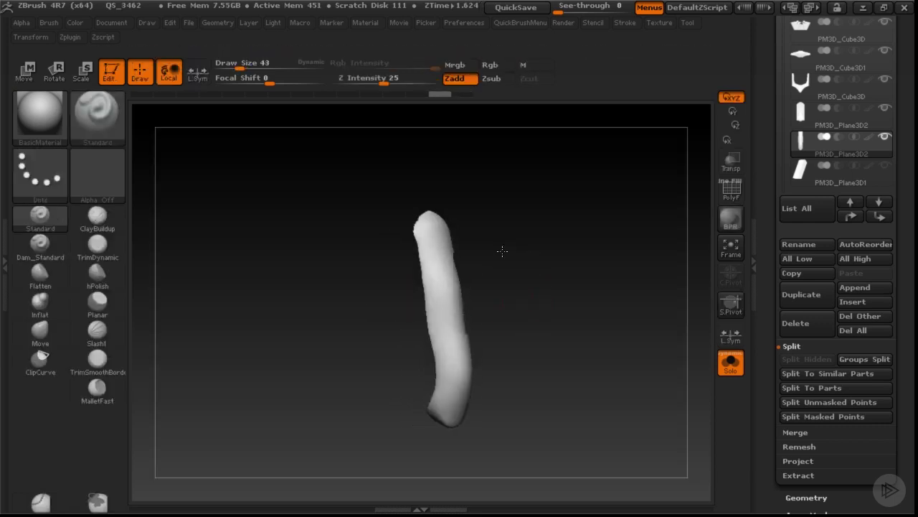
key(ctrl+shift+z)
- Thicken the ridge piece into a rounded bulge with the Inflate deformation and show the other sword parts again
key(g)
click(542, 251)
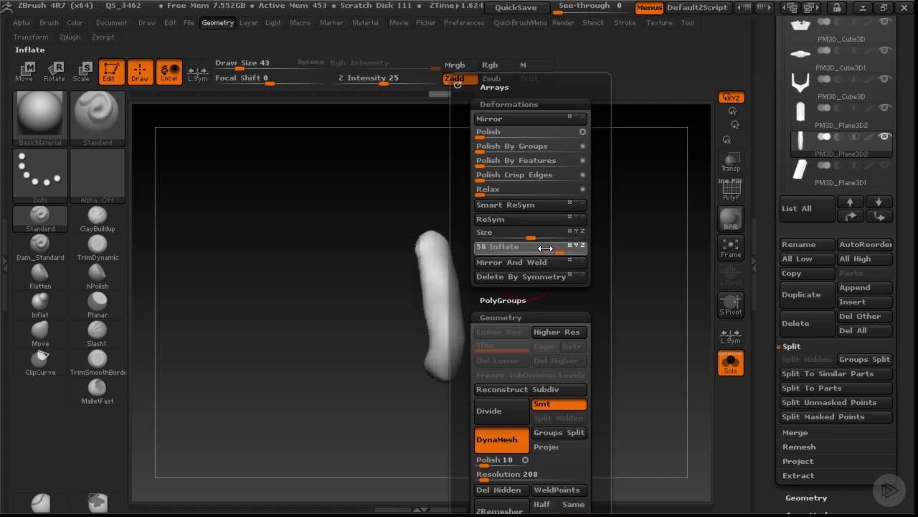
click(542, 251)
click(542, 252)
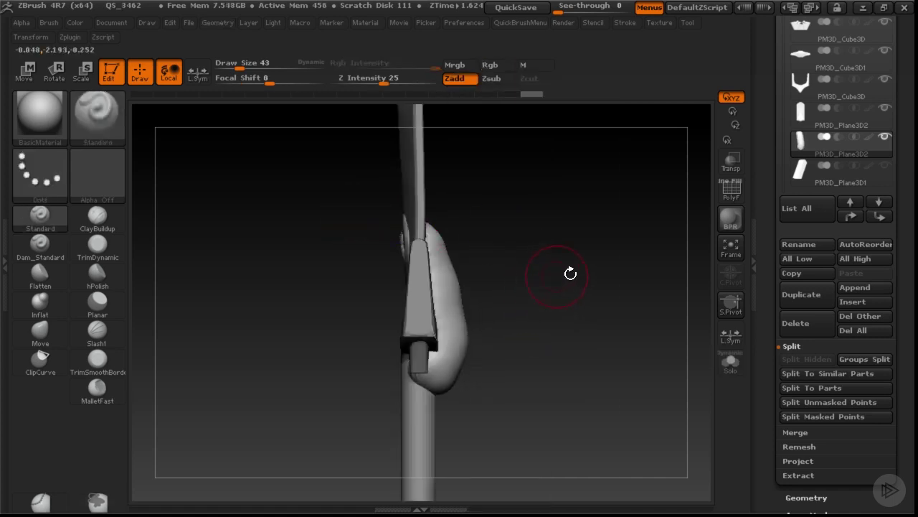
- Trim the inflated piece with Clip Curve to give it straight sides and an angled top, and smooth it
shift+drag(570, 273, 546, 273)
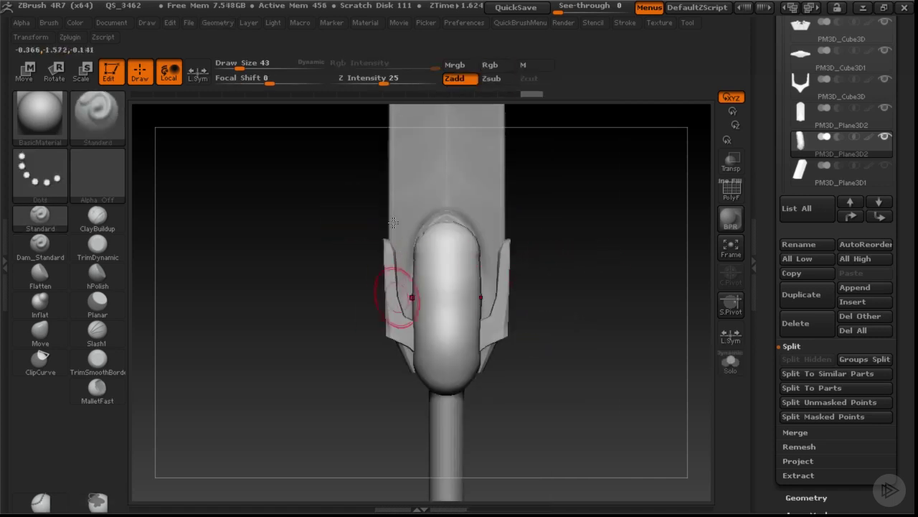
ctrl+shift+drag(429, 396, 429, 198)
mouse_move(411, 258)
ctrl+shift+mouse_down()
mouse_move(442, 198)
mouse_move(462, 219)
ctrl+shift+mouse_up()
drag(550, 254, 449, 262)
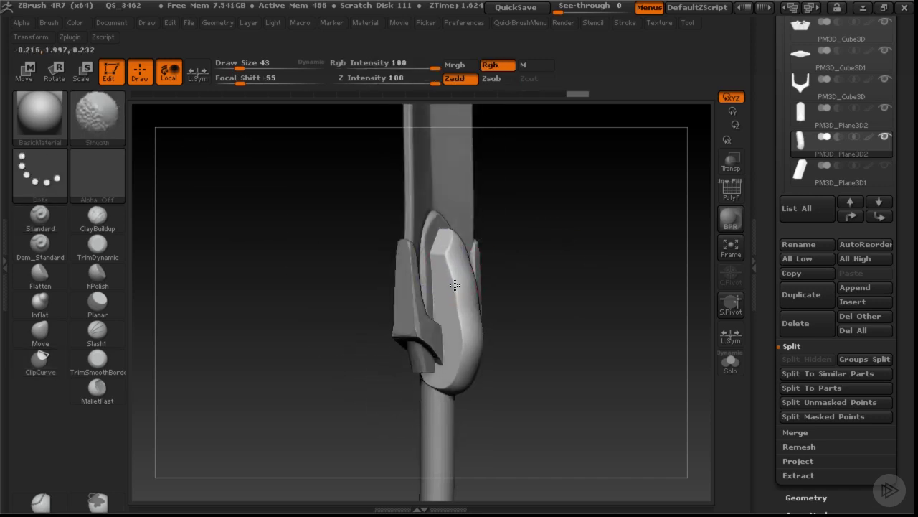
- Shrink and slim the clipped ridge piece with two passes of the Size deformation
drag(543, 294, 500, 254)
key(g)
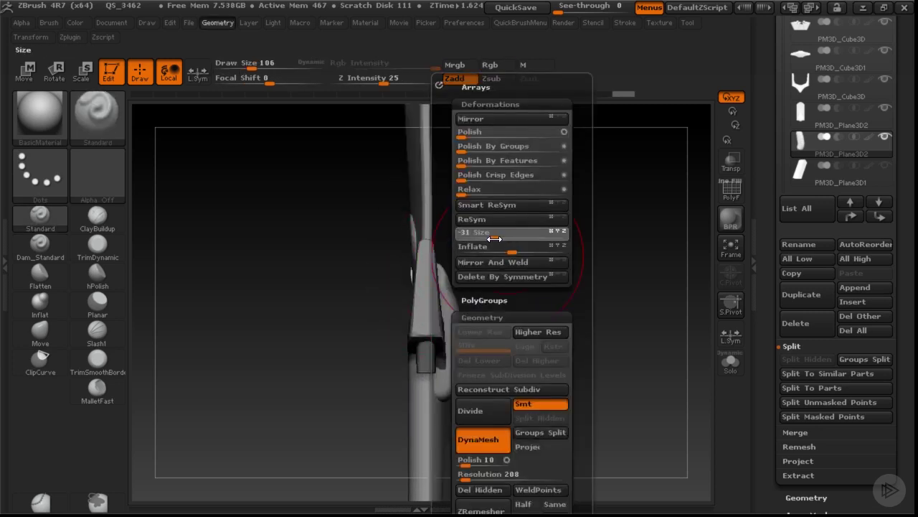
drag(617, 273, 576, 256)
key(g)
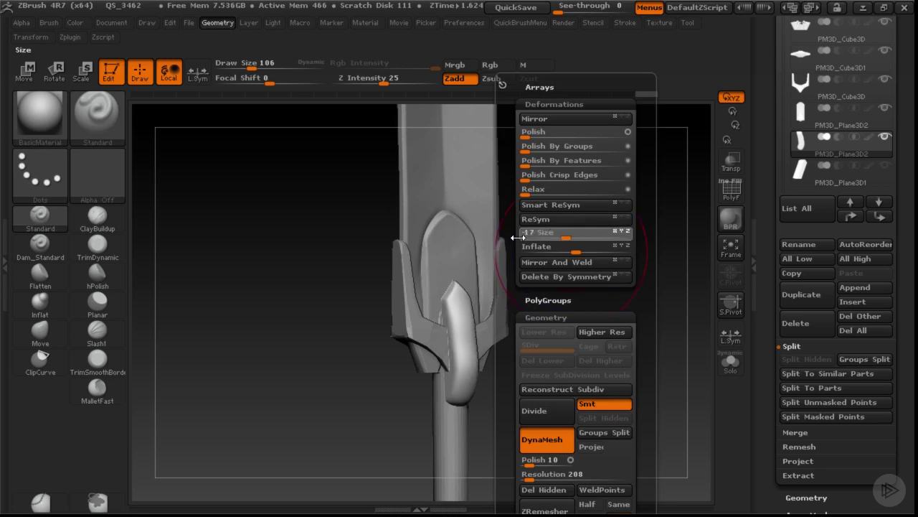
drag(512, 239, 560, 258)
- Move the resized ridge piece up and in against the guard's arched piece with Transpose Move
key(w)
mouse_move(454, 284)
mouse_down()
mouse_move(465, 341)
mouse_move(470, 263)
mouse_move(554, 254)
mouse_move(561, 266)
mouse_up()
key(q)
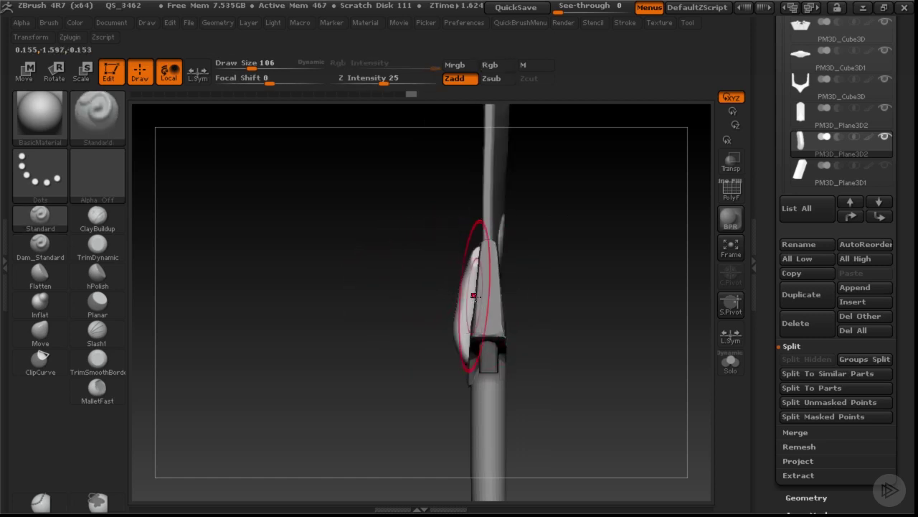
key(w)
drag(432, 289, 503, 291)
key(q)
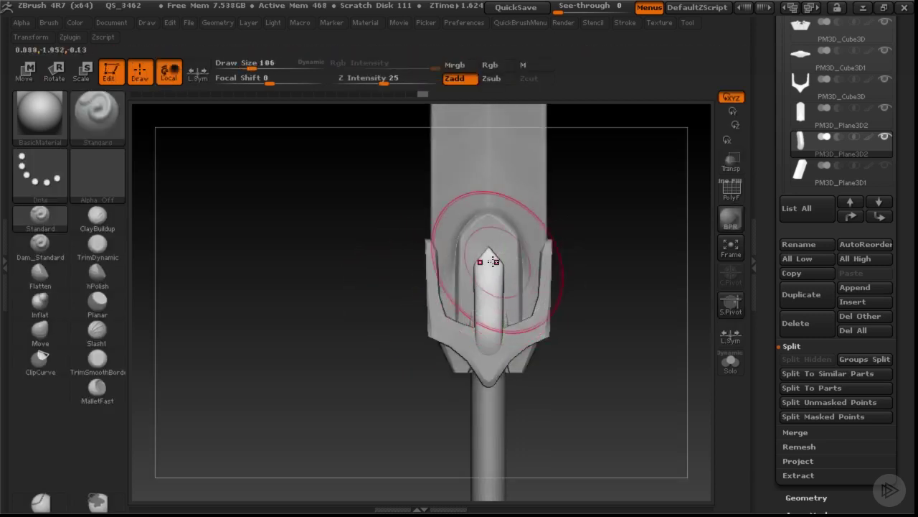
- Smooth the ridge piece's pointed top and edges at draw sizes 65 to 32
drag(585, 275, 591, 231)
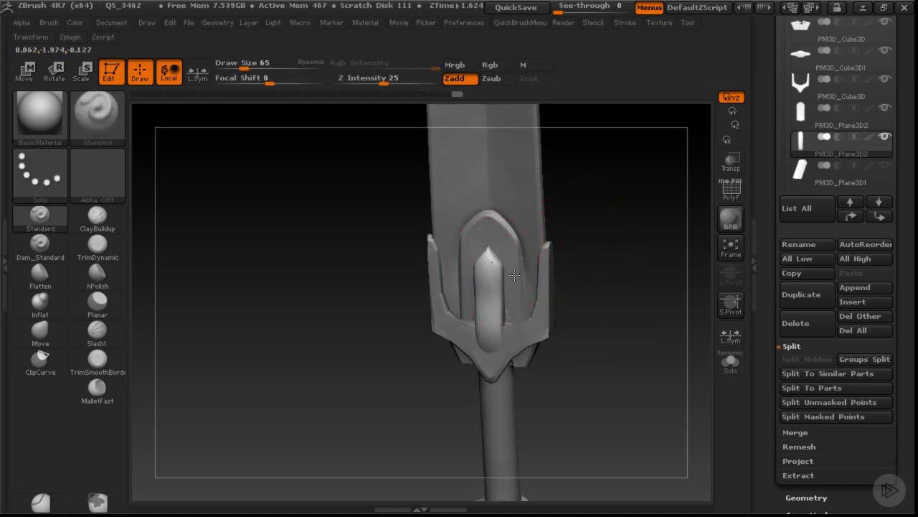
mouse_move(596, 250)
shift+mouse_down()
mouse_move(609, 280)
mouse_move(615, 262)
shift+mouse_up()
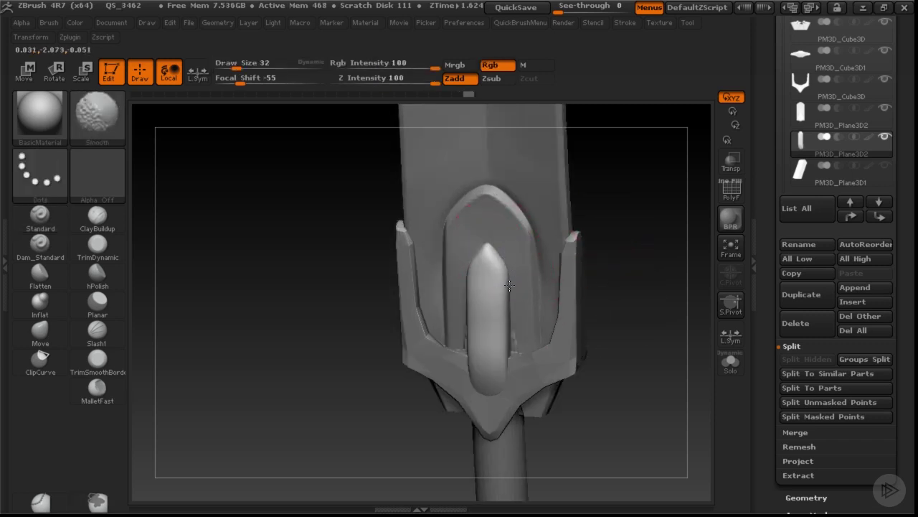
shift+drag(532, 411, 609, 287)
- Select the V-shaped guard piece, choose the Move brush, and show the geometry options with the ZRemesher settings
alt+click(490, 372)
shift+drag(490, 373, 611, 313)
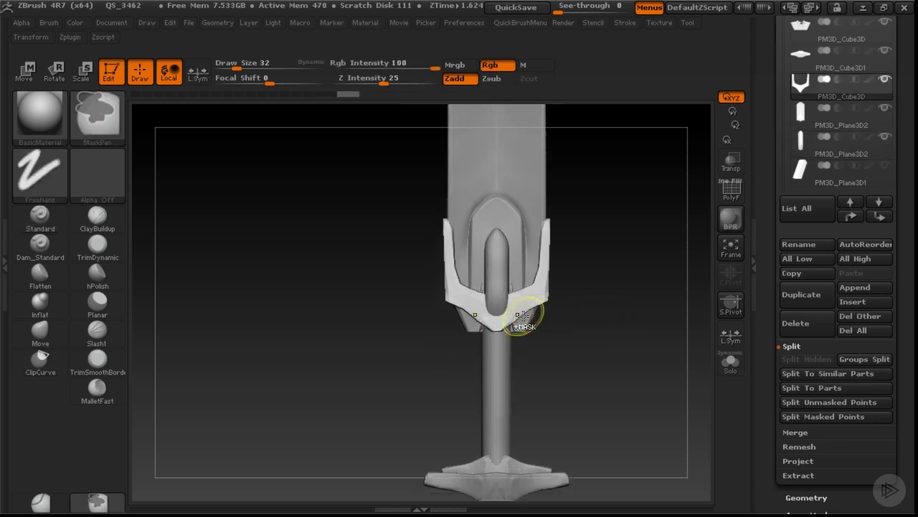
key(b)
key(m)
key(v)
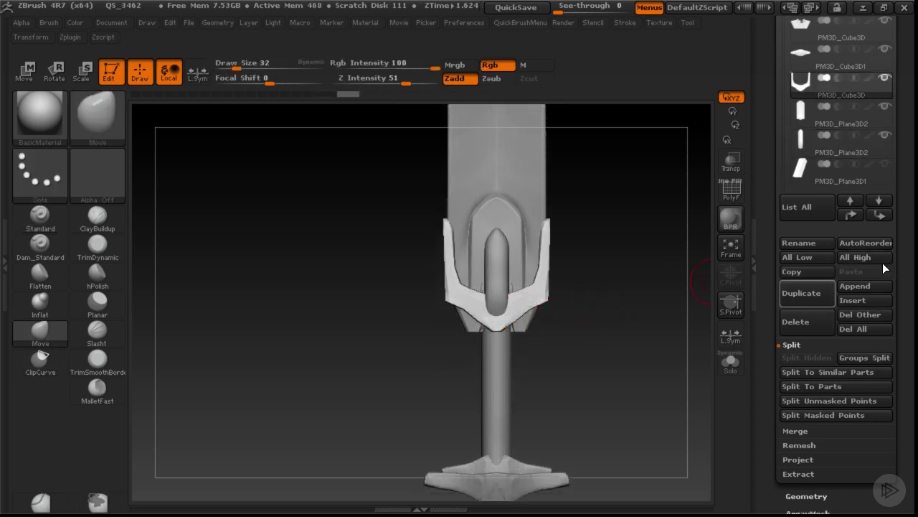
scroll(873, 376, down, 2)
scroll(848, 409, down, 3)
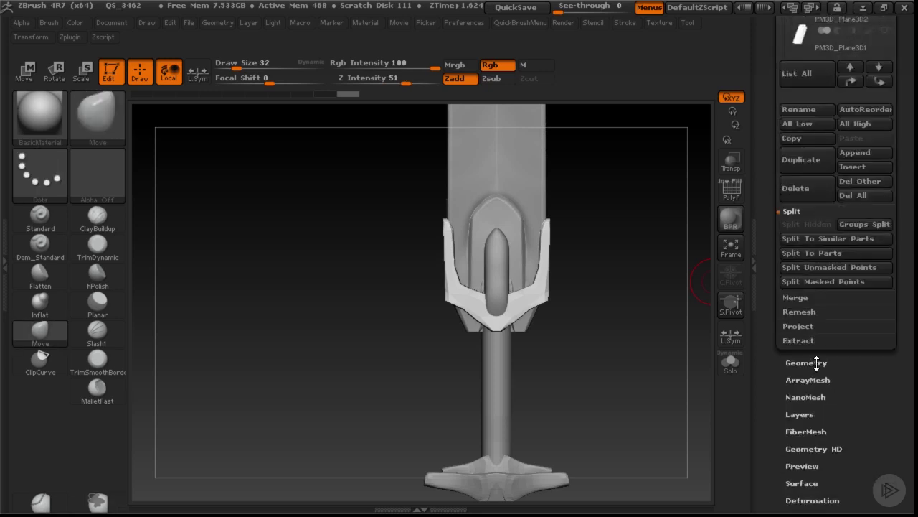
click(854, 355)
- Square off the V-shaped guard's lower point and adjust its neighbouring corners with the Move brush at draw sizes 15 to 40, checking the wireframe
drag(627, 258, 672, 251)
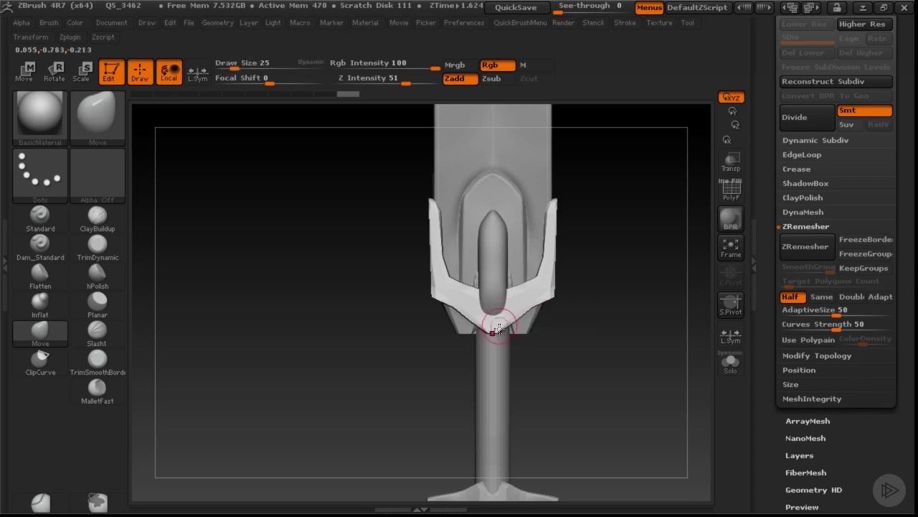
key(bracketleft)
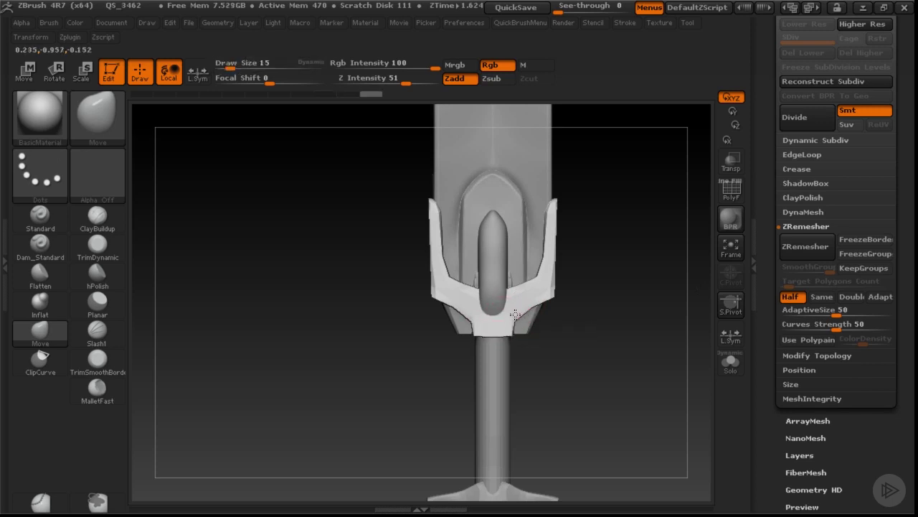
key(shift+f)
alt+drag(566, 353, 524, 324)
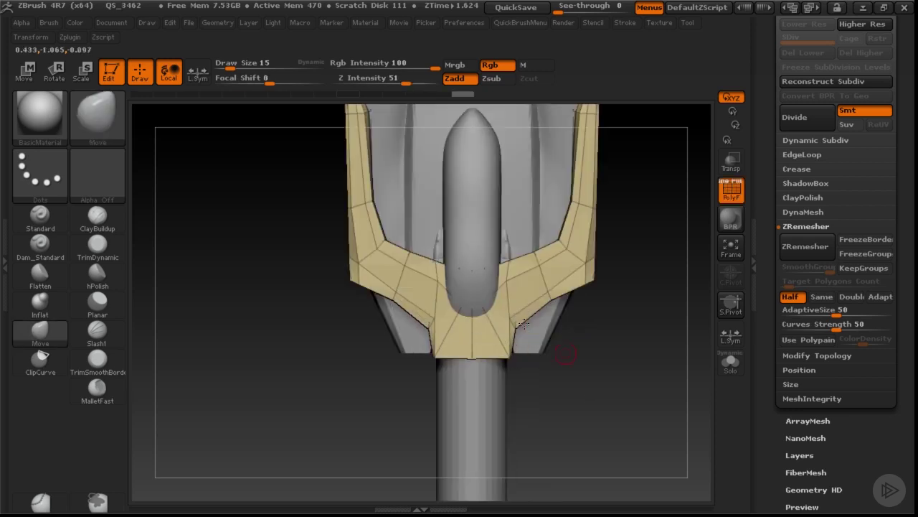
key(bracketright)
key(bracketright)
key(bracketright)
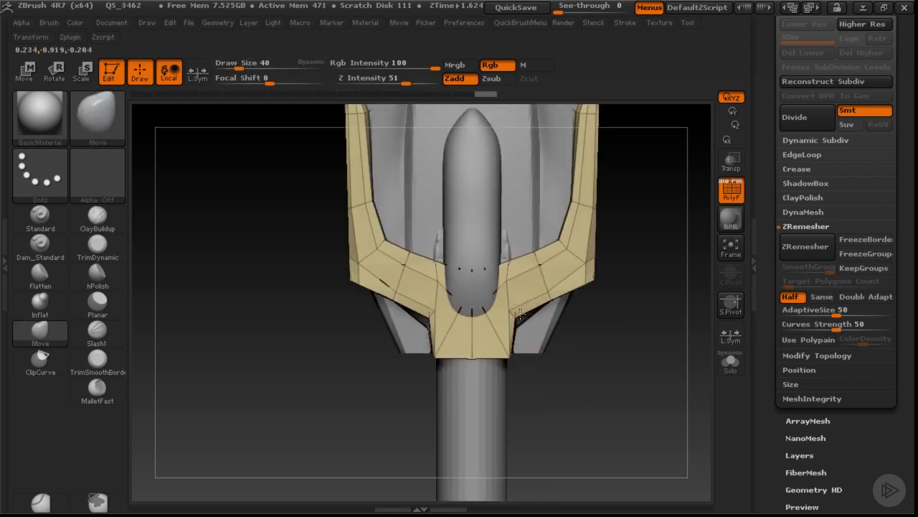
key(bracketleft)
key(bracketleft)
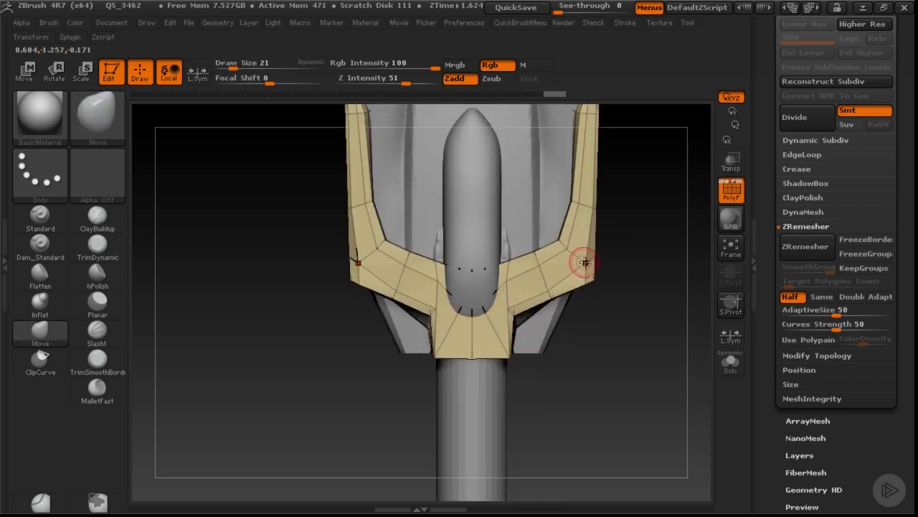
key(shift+f)
- Mask the outer faces and lower part of the guard piece, leaving its inner edges free, and reselect the Move brush
key(f)
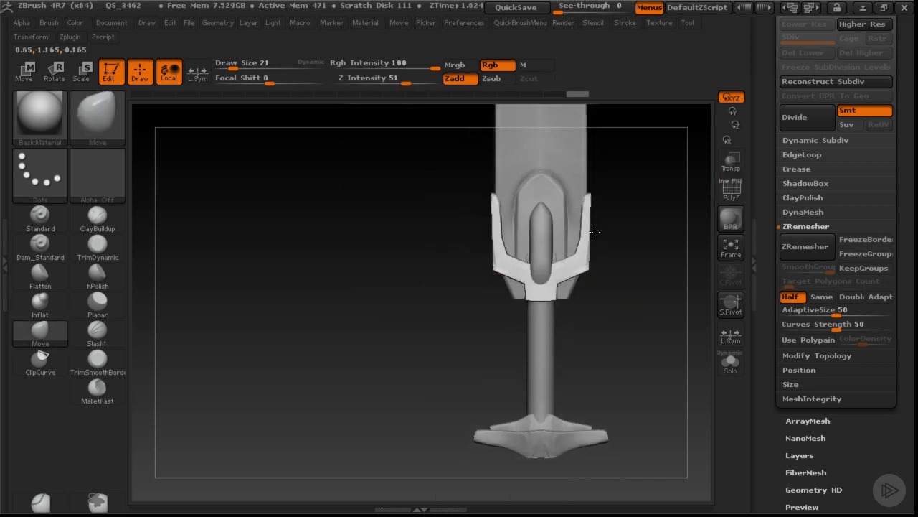
mouse_move(587, 343)
alt+mouse_down()
mouse_move(564, 328)
mouse_move(549, 298)
alt+mouse_up()
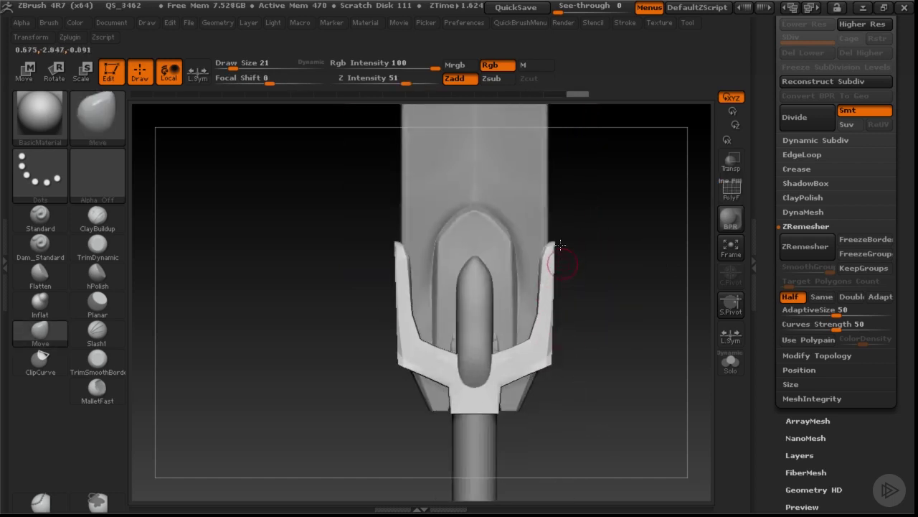
ctrl+drag(578, 207, 545, 391)
key(b)
key(m)
key(v)
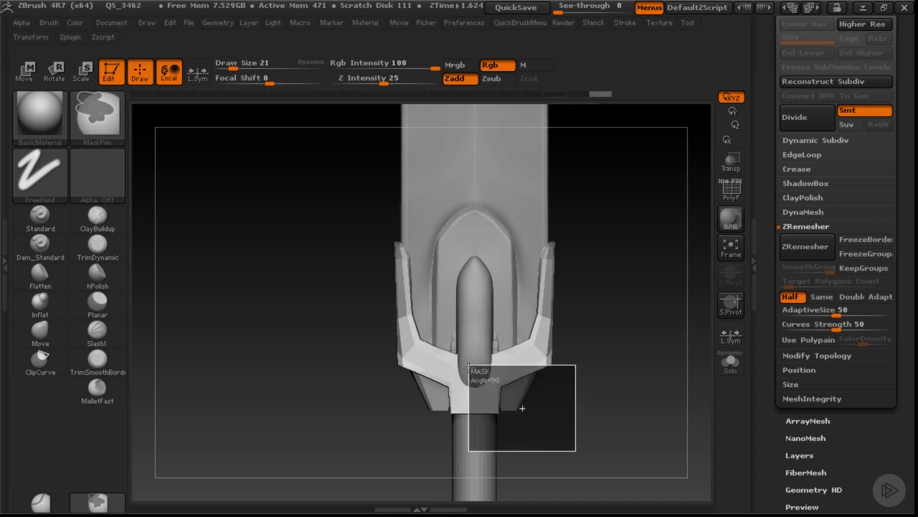
alt+drag(587, 339, 533, 338)
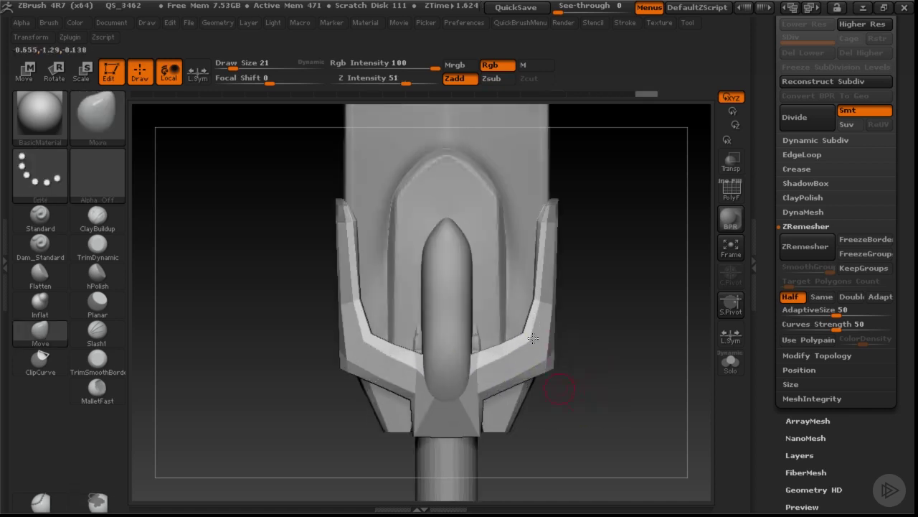
- Pull the inner edges of the guard's arms inward to widen them, using Transpose Move and the Move brush at draw size 52
key(w)
mouse_move(547, 288)
mouse_down()
mouse_move(538, 297)
mouse_move(534, 267)
mouse_move(546, 267)
mouse_move(533, 267)
mouse_move(550, 268)
mouse_up()
key(q)
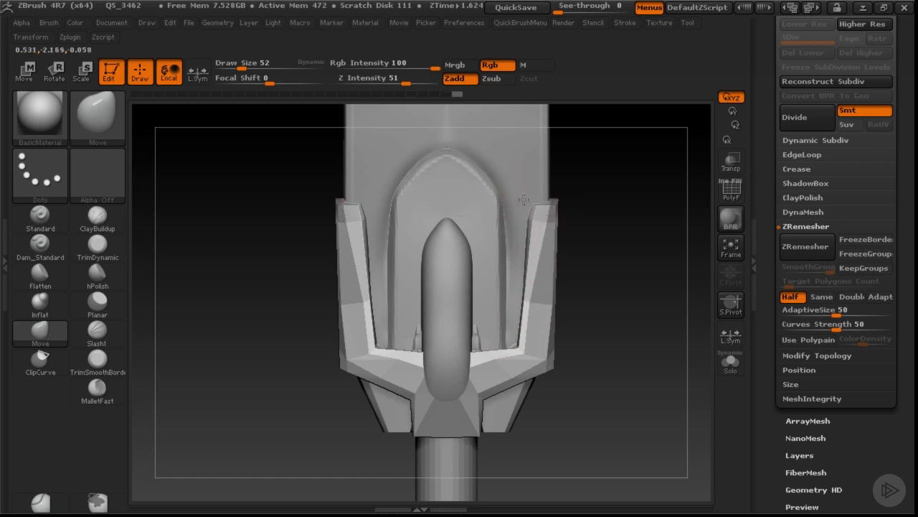
- Mask the outer sides of the guard's arms, taper their upper ends with the Move brush at draw sizes 34 to 49, and clear the mask
mouse_move(615, 229)
alt+mouse_down()
mouse_move(578, 222)
mouse_move(609, 262)
mouse_move(516, 289)
alt+mouse_up()
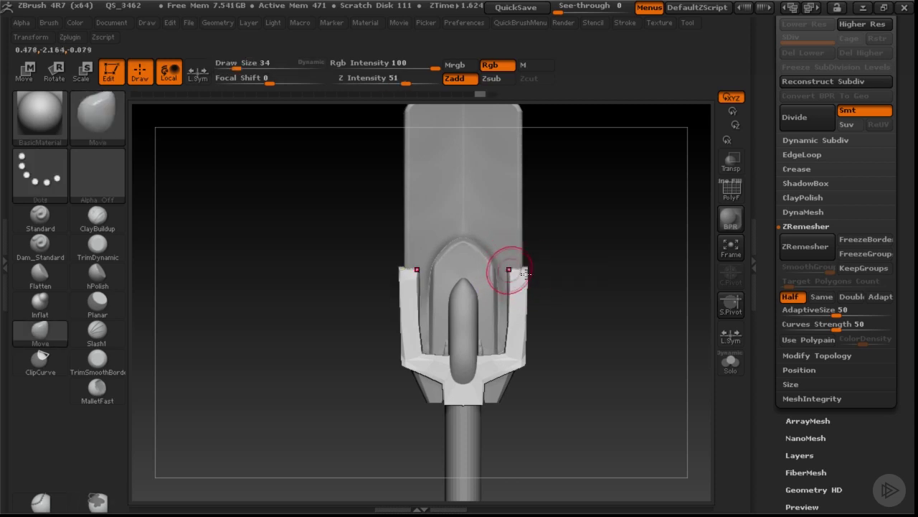
key(ctrl)
ctrl+drag(522, 337, 509, 276)
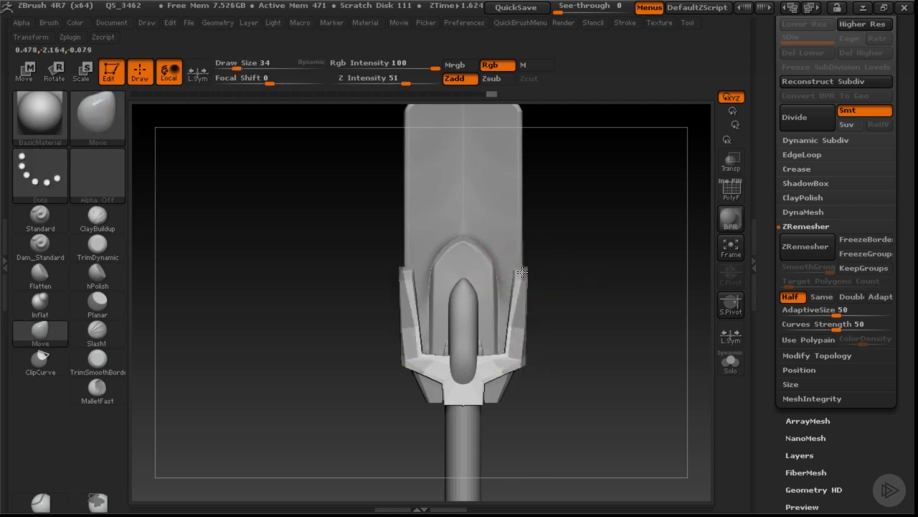
ctrl+click(584, 354)
mouse_move(584, 355)
alt+mouse_down()
mouse_move(557, 261)
mouse_move(523, 308)
alt+mouse_up()
key(s)
mouse_move(580, 338)
alt+mouse_down()
mouse_move(574, 280)
mouse_move(541, 270)
mouse_move(538, 258)
mouse_move(543, 340)
mouse_move(526, 311)
mouse_move(507, 334)
alt+mouse_up()
- Select the wedge-shaped piece behind the guard and extend its lower ends down along the grip with Transpose Move
alt+click(506, 335)
alt+drag(516, 365, 502, 337)
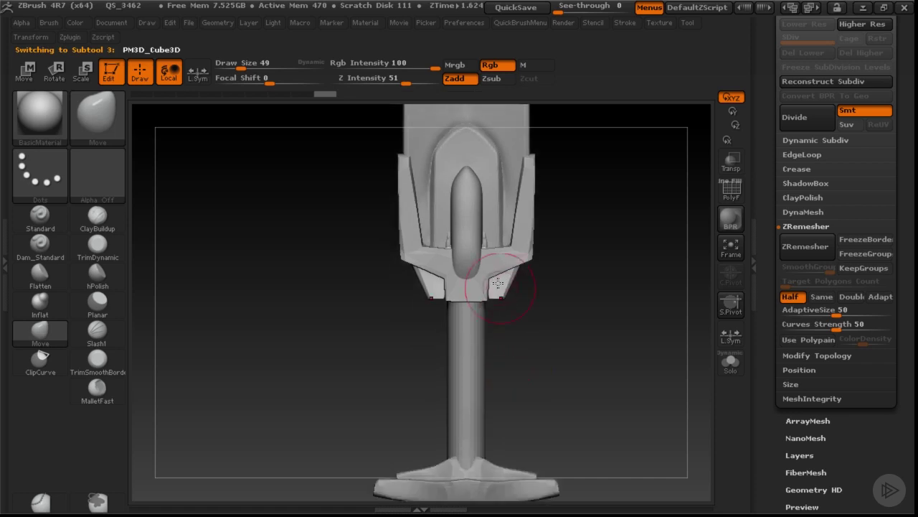
key(w)
drag(499, 300, 492, 325)
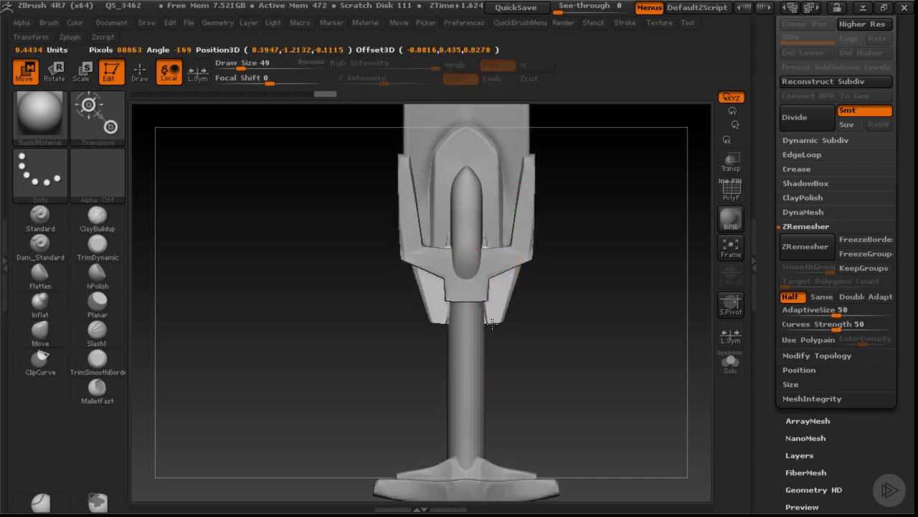
key(q)
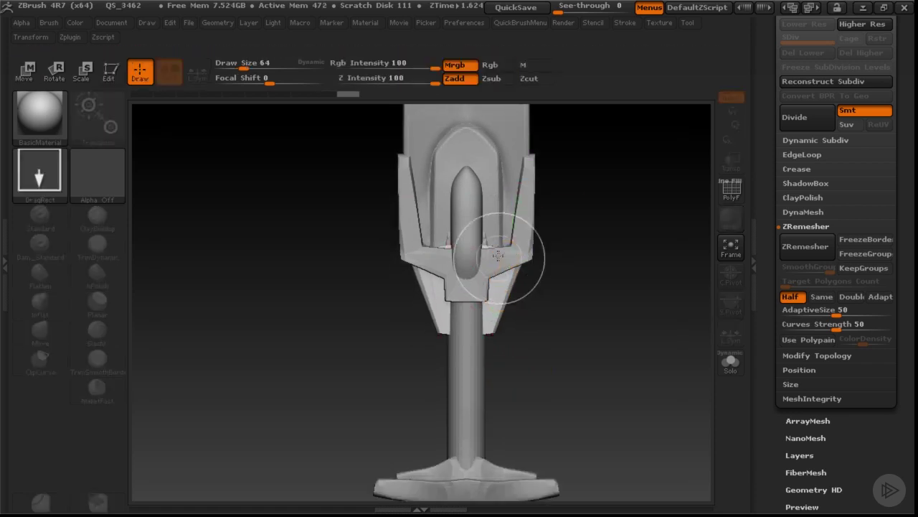
- Return to the Move brush and bring the whole sword into view from the front
key(b)
key(m)
key(v)
key(f)
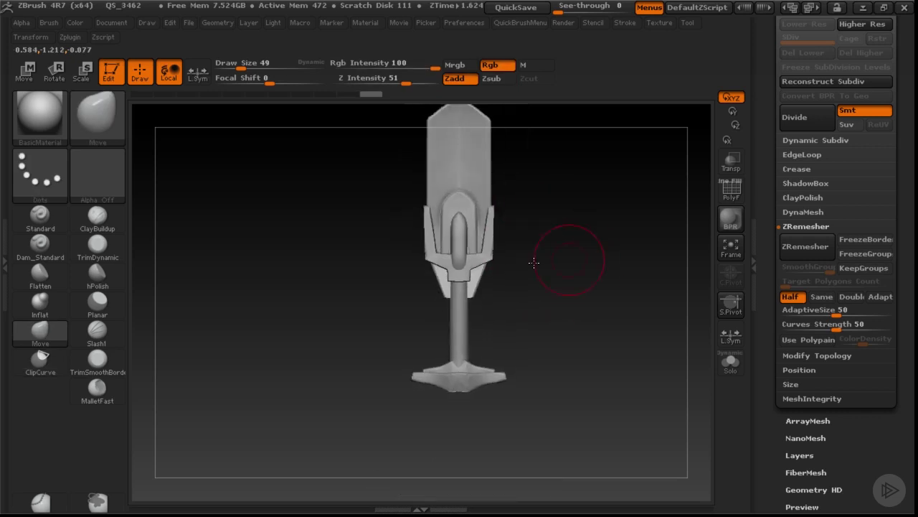
drag(538, 261, 524, 224)
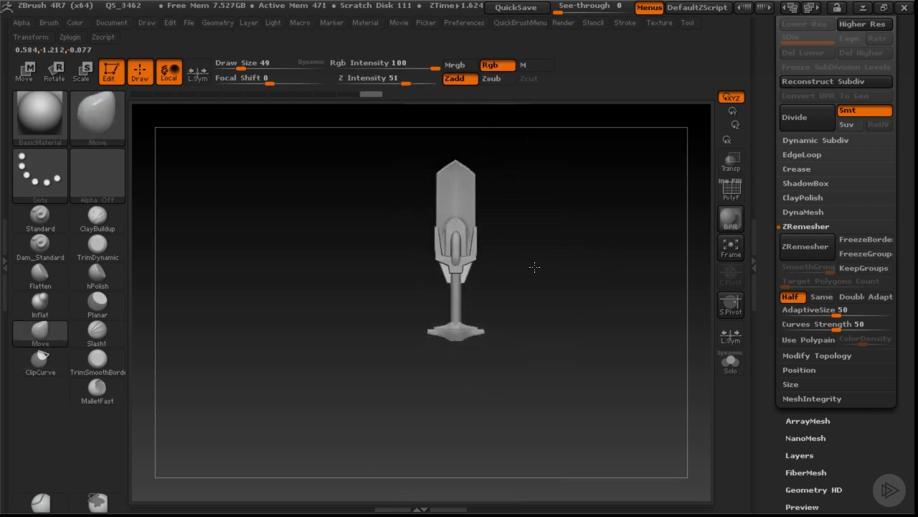
drag(534, 267, 551, 298)
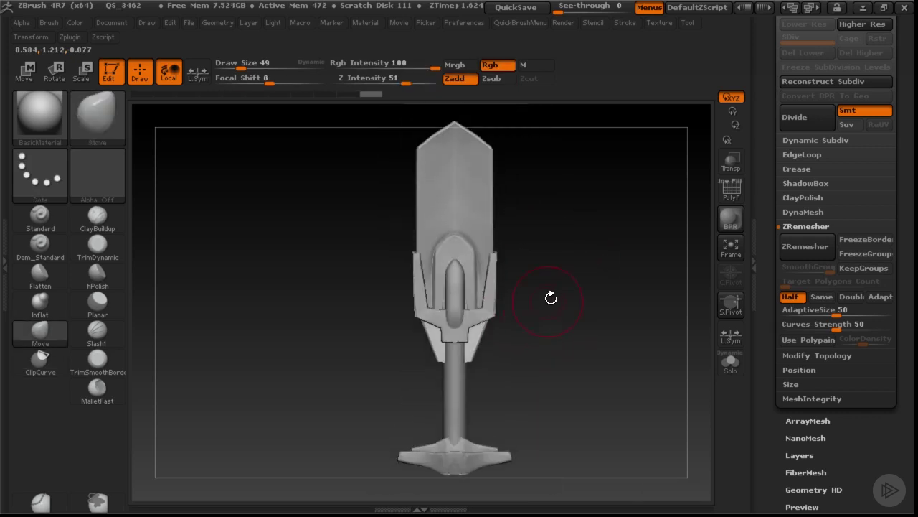
- Select the narrow central ornament on the guard and flatten its faces with hPolish at draw sizes 49 and 37
drag(585, 270, 502, 248)
alt+click(454, 240)
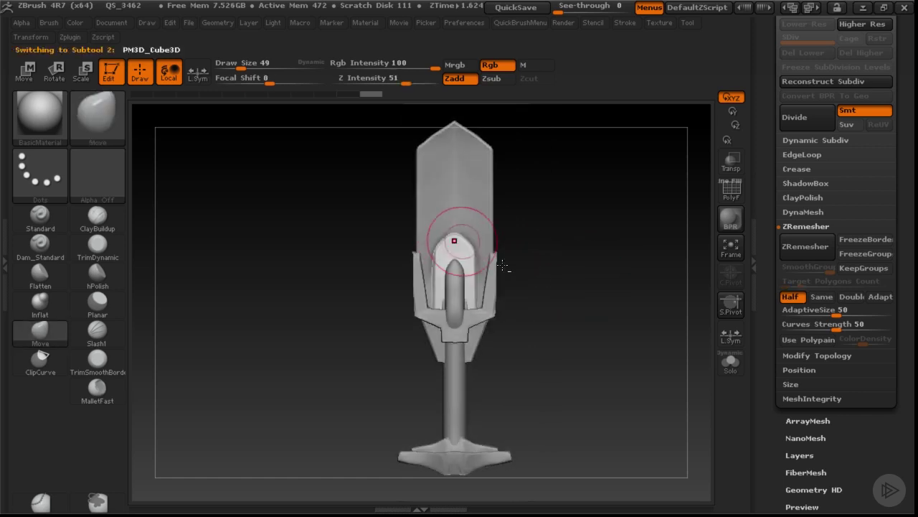
alt+click(454, 290)
mouse_move(539, 287)
mouse_down()
mouse_move(529, 304)
mouse_move(502, 287)
mouse_up()
key(b)
key(h)
key(p)
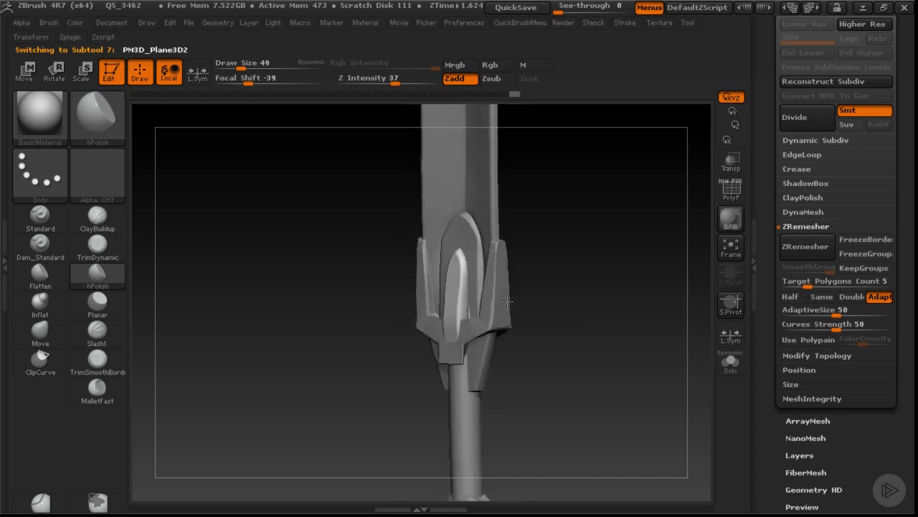
mouse_move(378, 286)
mouse_down()
mouse_move(386, 322)
mouse_move(477, 304)
mouse_up()
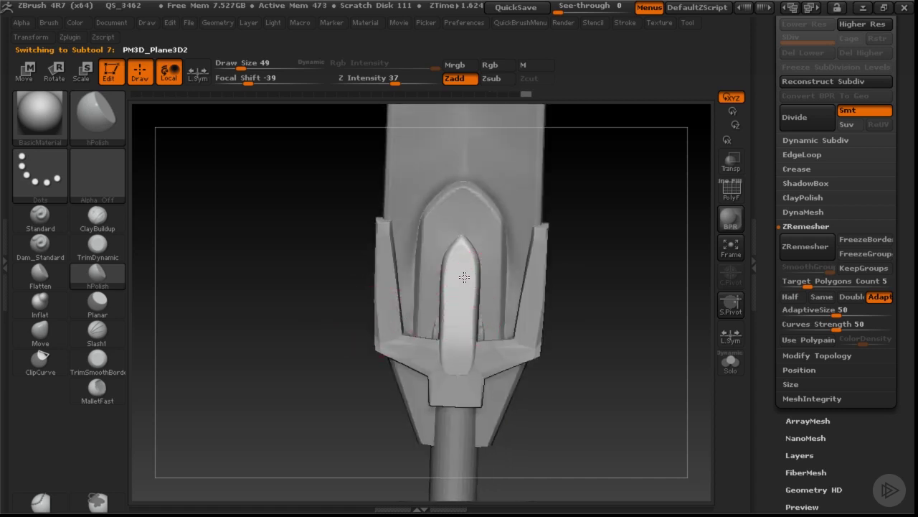
drag(553, 323, 431, 276)
key(s)
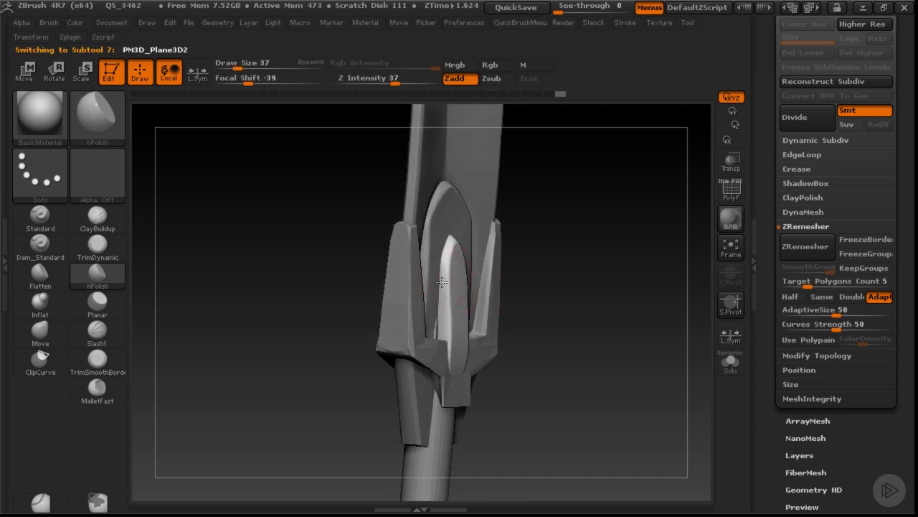
drag(560, 301, 463, 255)
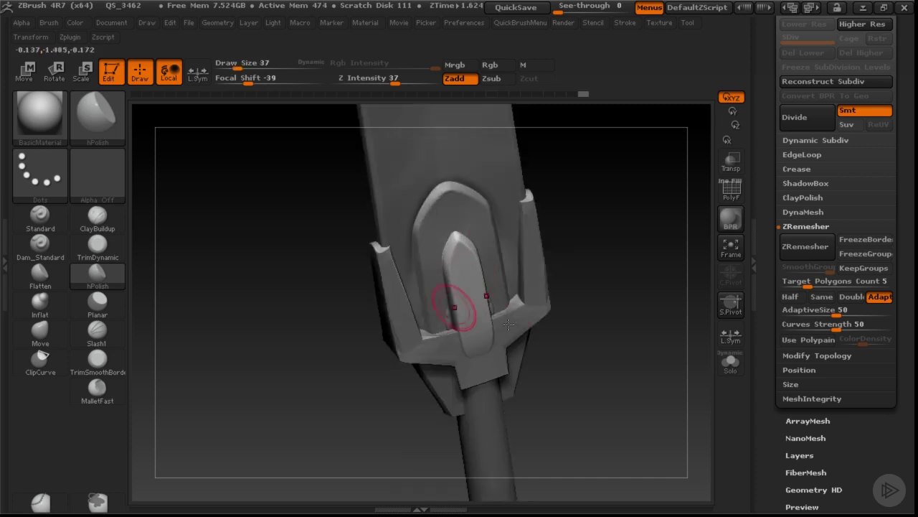
mouse_move(508, 325)
mouse_down()
mouse_move(451, 248)
mouse_move(460, 265)
mouse_up()
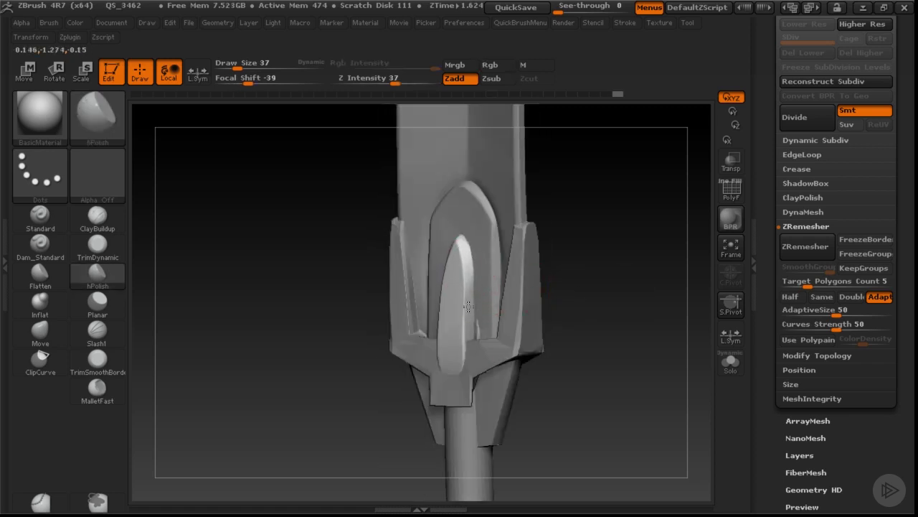
- Trim the central ornament into flat facets with TrimDynamic at draw sizes 23 and 37, isolating it to reach its hidden surfaces
key(b)
key(t)
key(d)
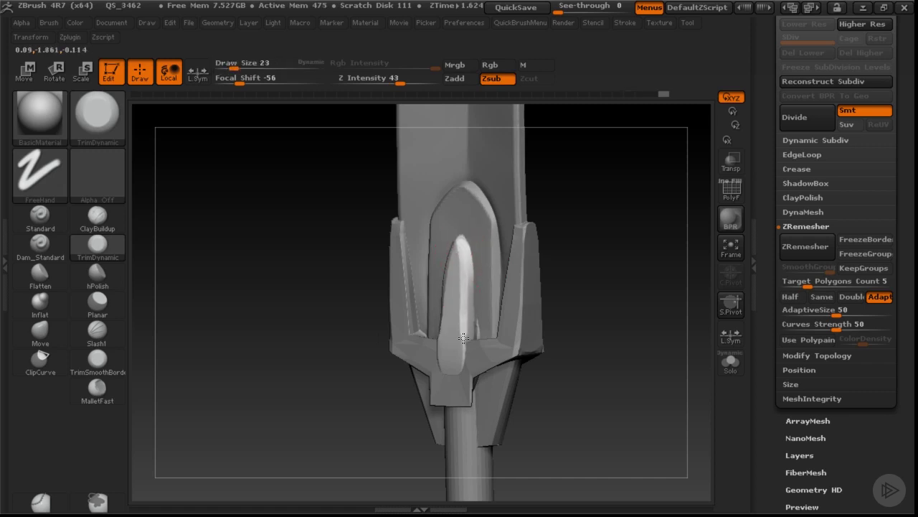
alt+drag(626, 301, 465, 333)
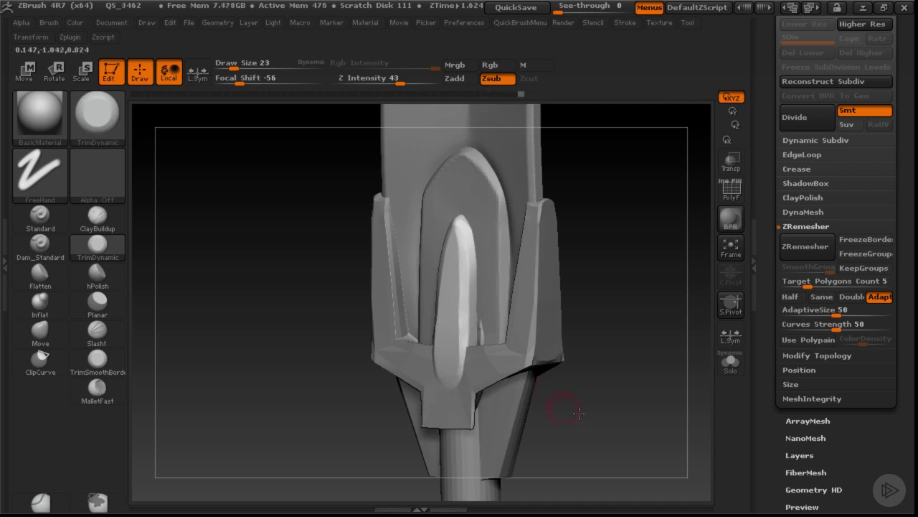
key(ctrl+shift+s)
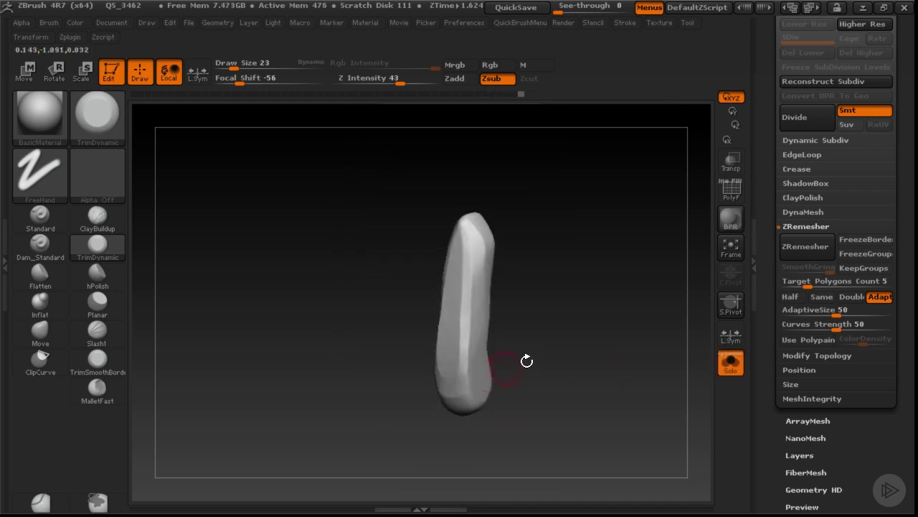
key(s)
click(465, 228)
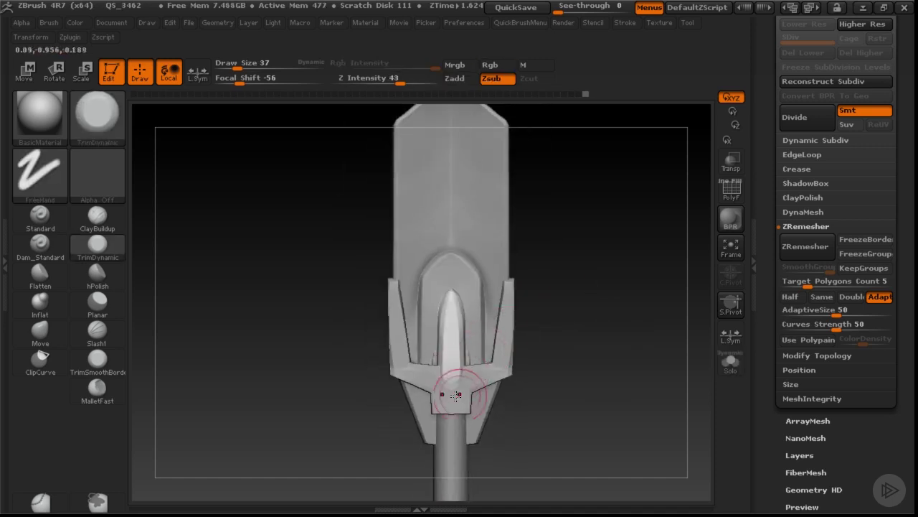
- Adjust the lower end of the central ornament into a squarer shape with the Move brush at draw size 27
key(s)
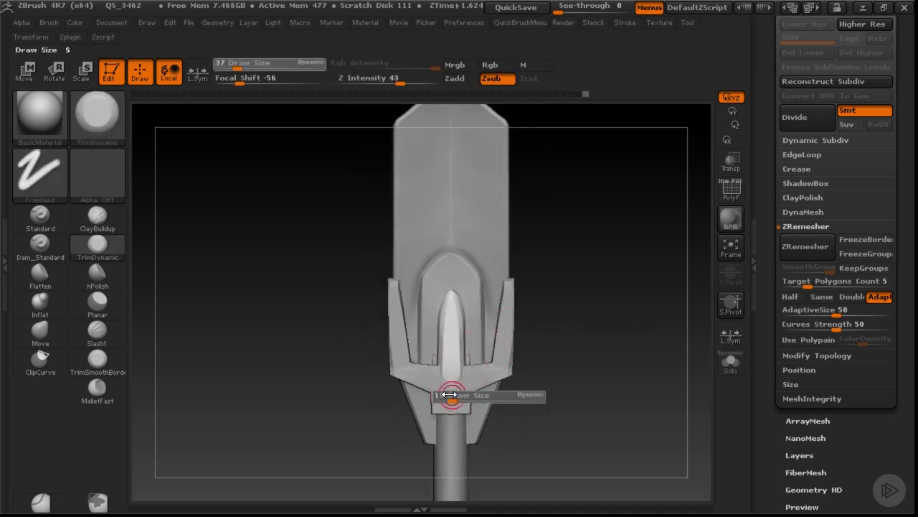
click(450, 394)
key(b)
key(m)
key(v)
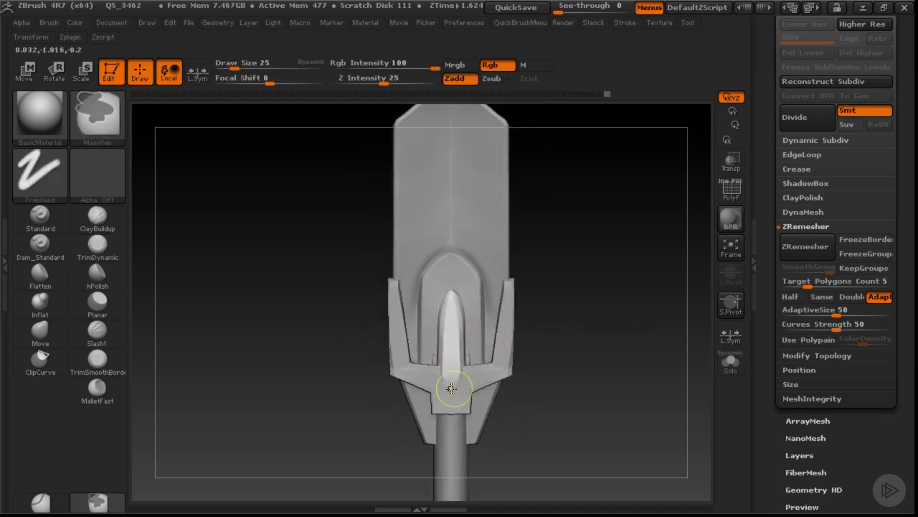
key(s)
click(450, 371)
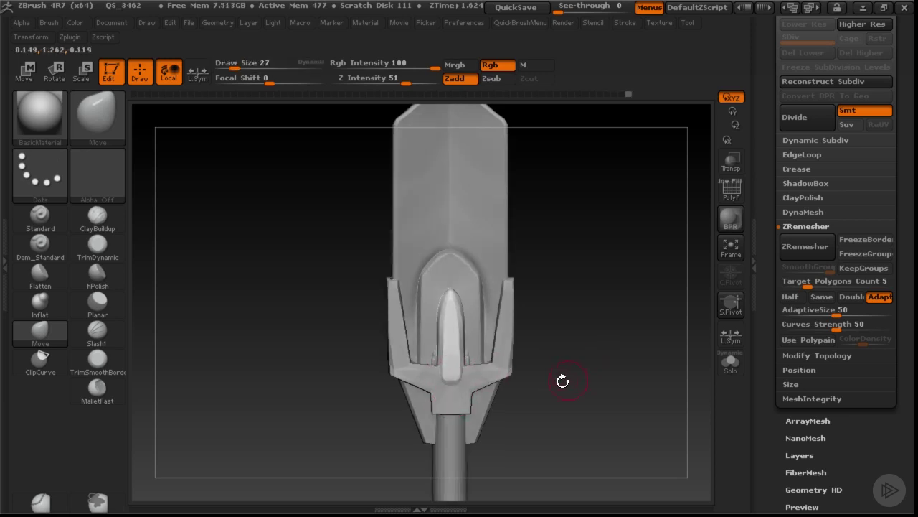
- Check the ornament in isolation, and lengthen its lower end down over the guard's central block with Transpose Move
key(b)
key(h)
key(p)
key(shift+s)
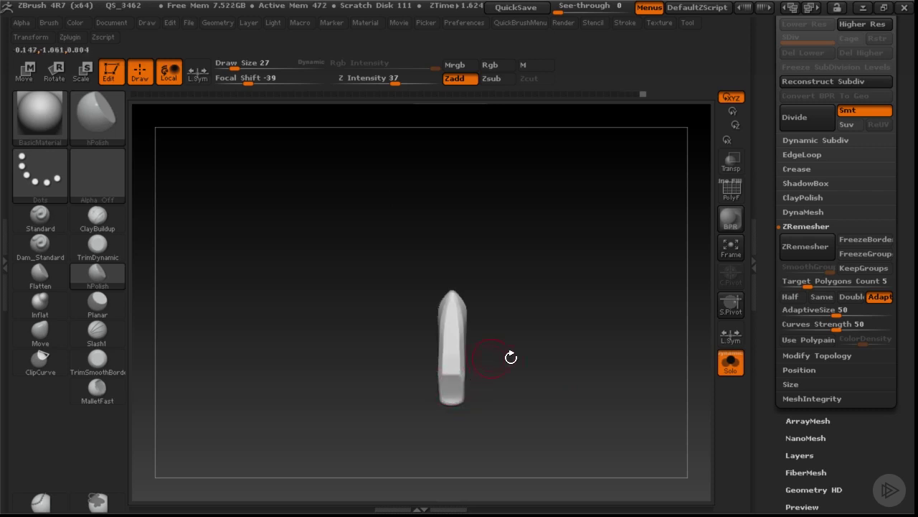
key(shift+s)
key(w)
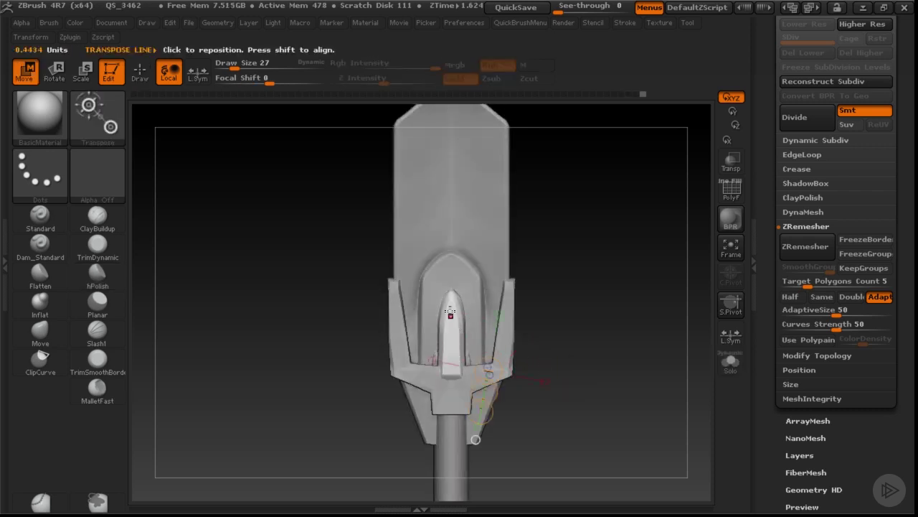
drag(450, 311, 452, 358)
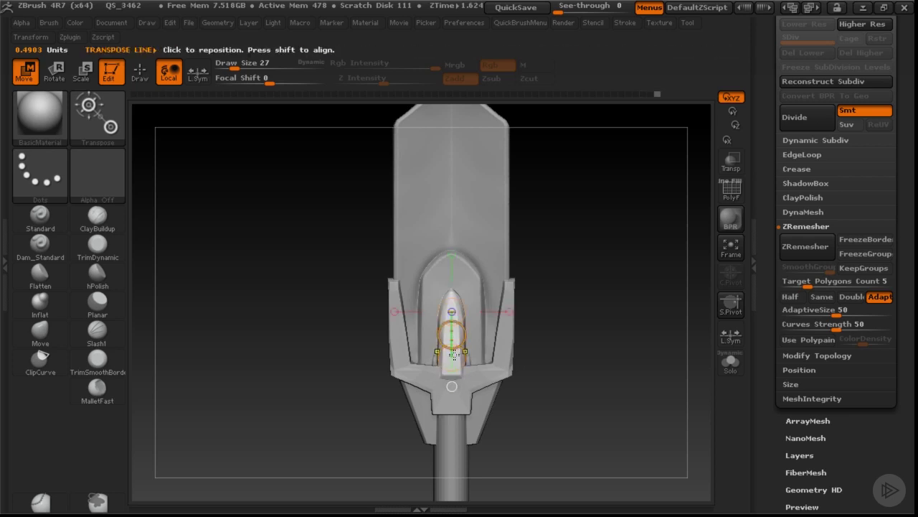
drag(438, 338, 451, 370)
key(q)
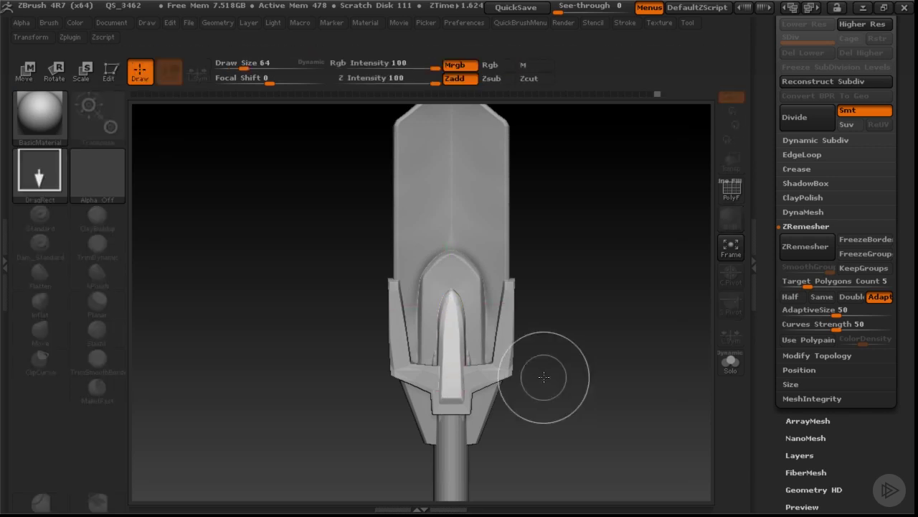
- Select the pommel, hide its raised upper layer using SelectRect, and delete the hidden geometry to leave only the lower crossbar
mouse_move(543, 380)
mouse_down()
mouse_move(564, 399)
mouse_move(546, 306)
mouse_move(559, 386)
mouse_move(549, 353)
mouse_move(537, 375)
mouse_move(529, 299)
mouse_move(526, 317)
mouse_move(510, 322)
mouse_move(483, 287)
mouse_move(466, 370)
mouse_up()
alt+click(456, 373)
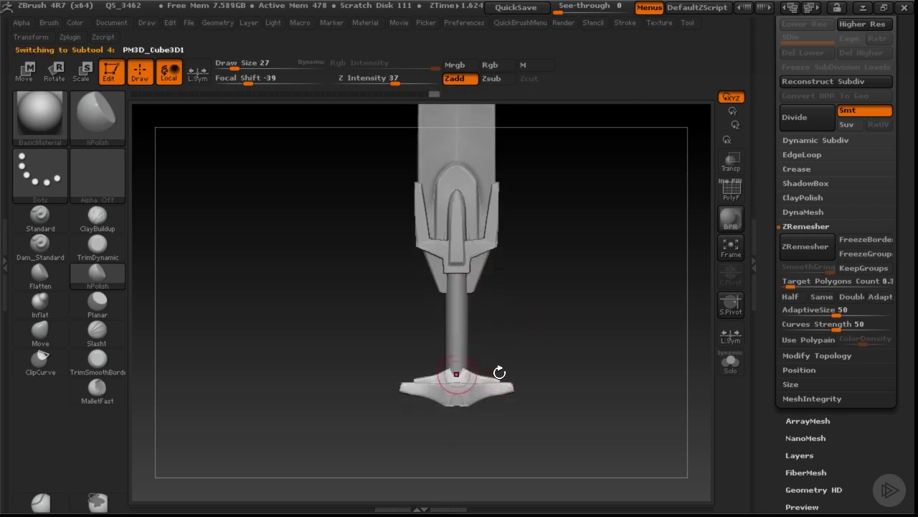
drag(500, 323, 467, 404)
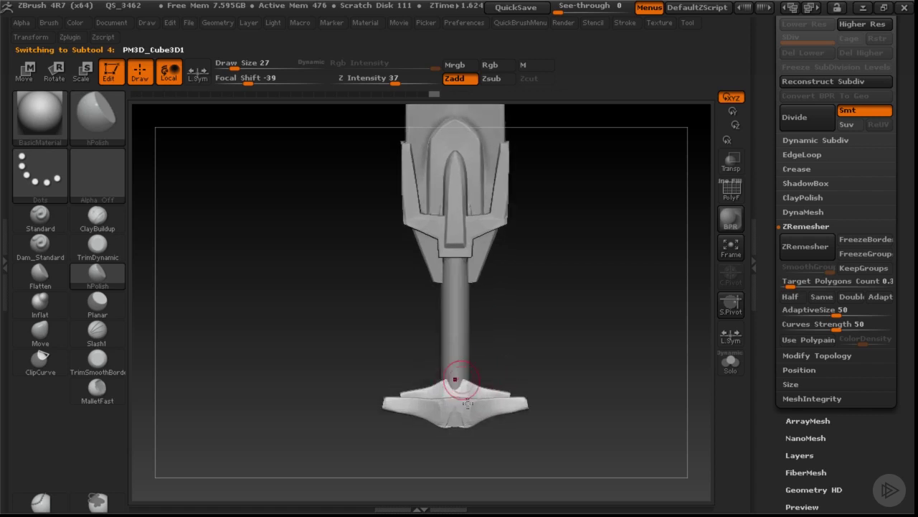
mouse_move(506, 332)
mouse_down()
mouse_move(529, 305)
mouse_move(520, 323)
mouse_move(493, 294)
mouse_up()
ctrl+shift+click(98, 126)
ctrl+shift+click(189, 127)
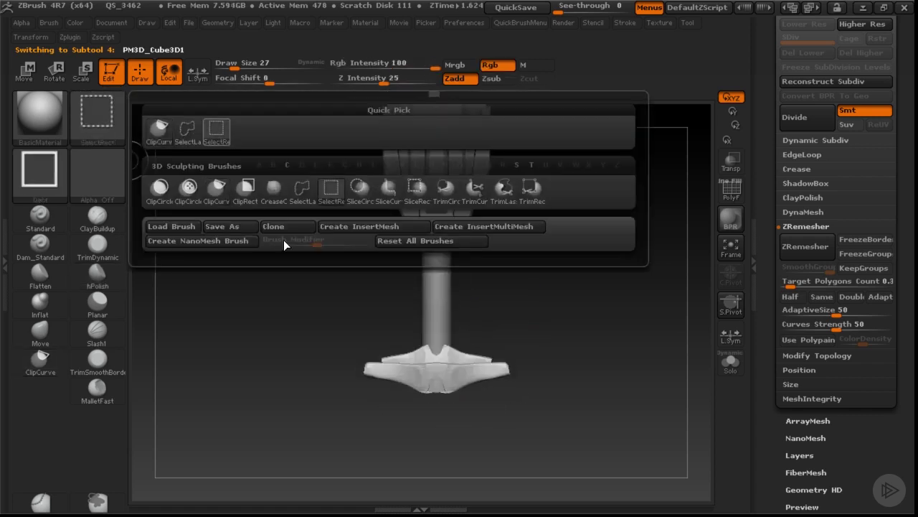
ctrl+shift+drag(486, 443, 390, 374)
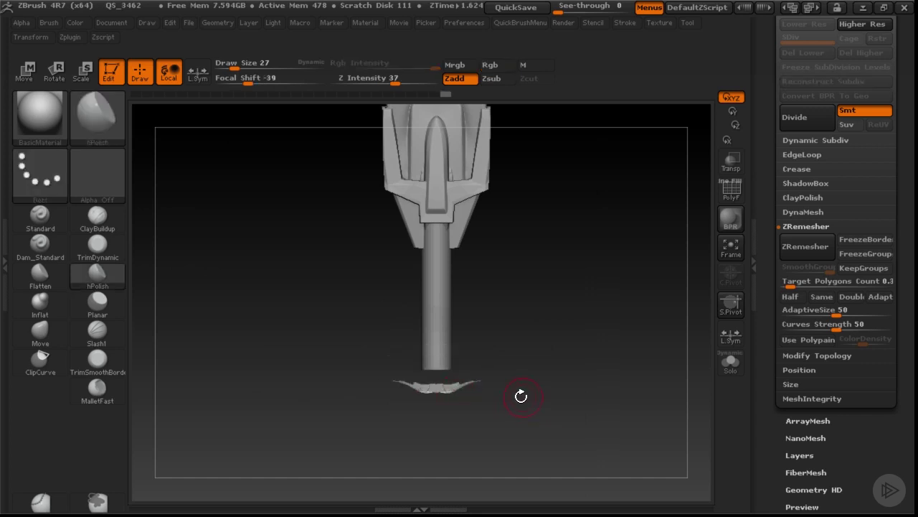
ctrl+shift+click(521, 399)
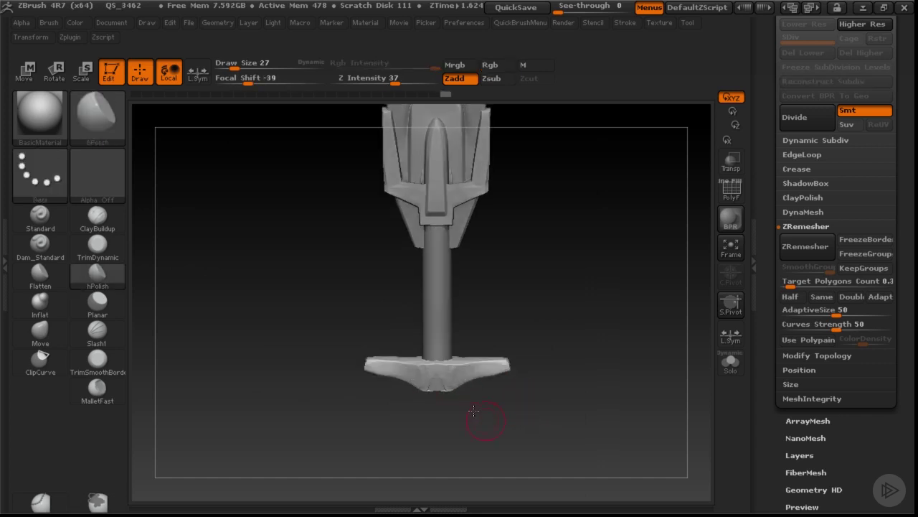
drag(486, 416, 448, 430)
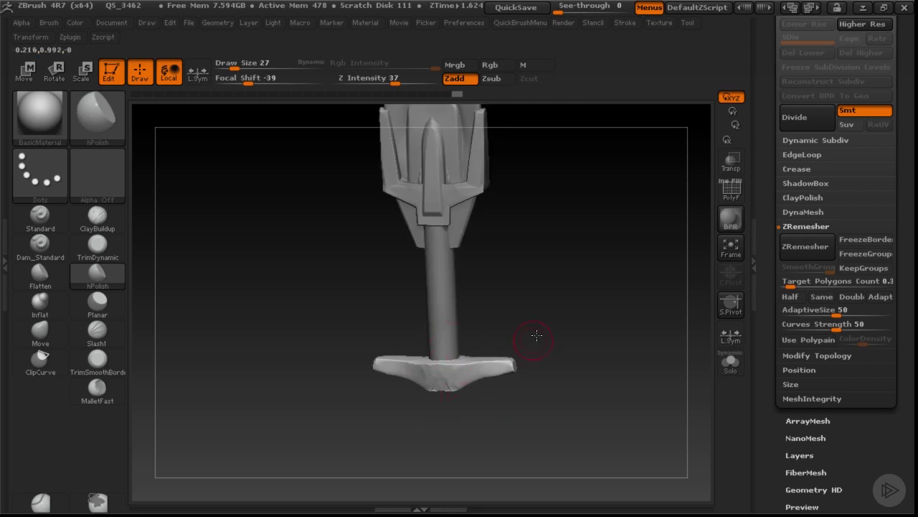
key(ctrl+g)
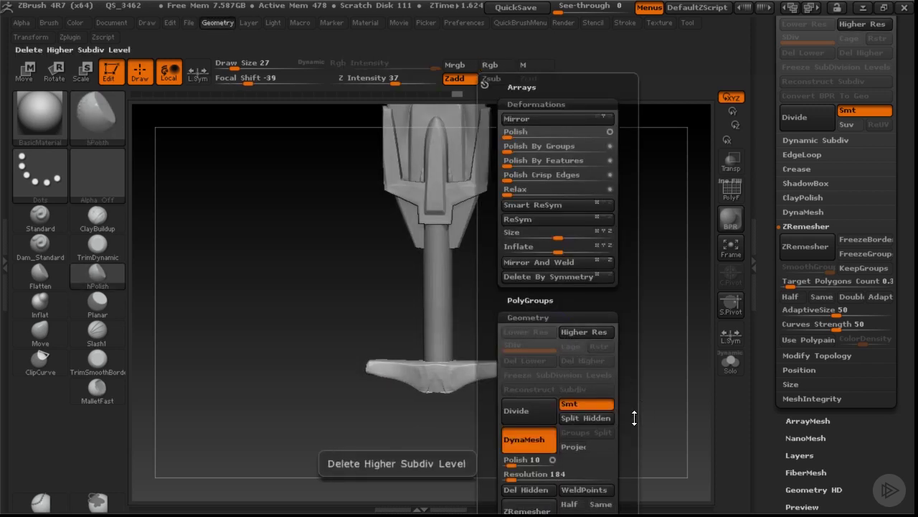
drag(634, 418, 634, 314)
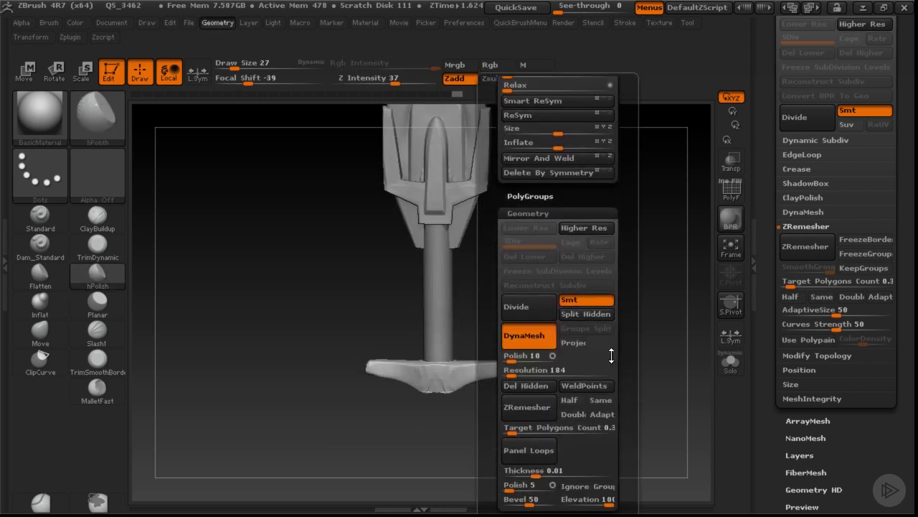
click(531, 386)
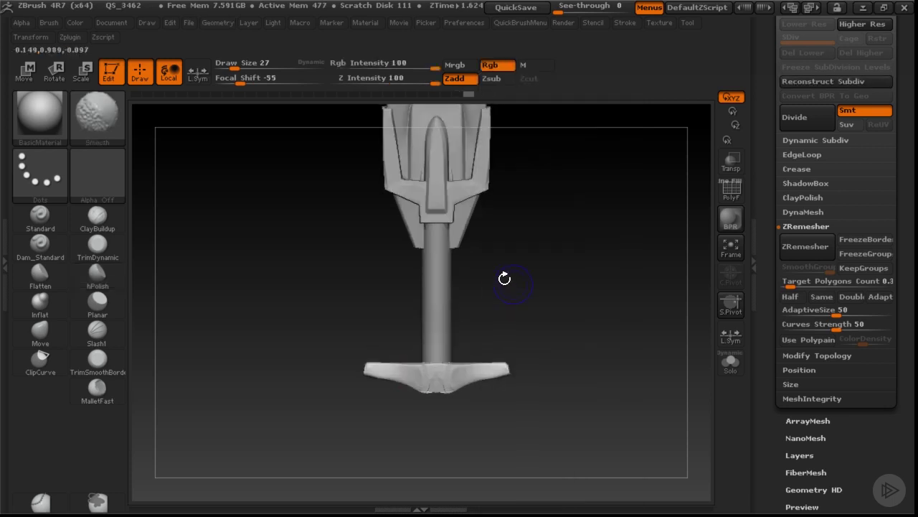
- Duplicate the wedge-shaped piece behind the guard down the grip with Transpose Move, and mirror the copy upside down
alt+click(474, 241)
key(w)
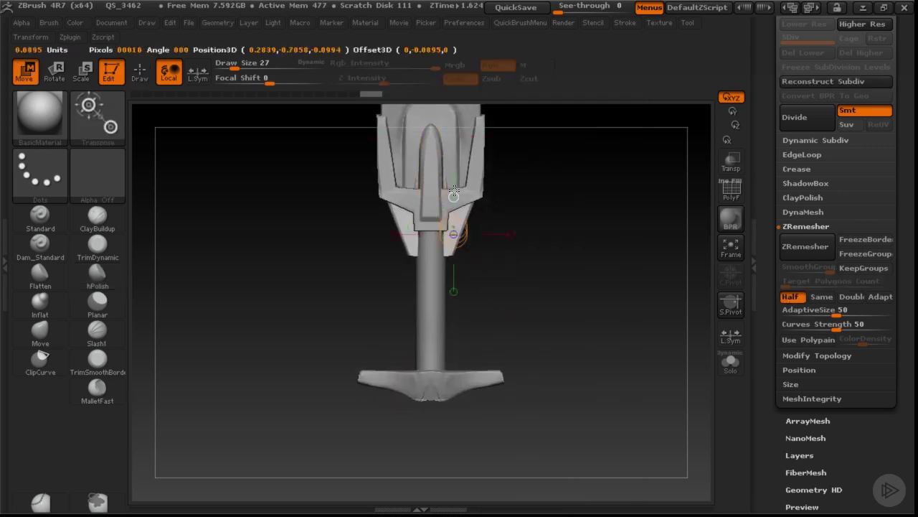
ctrl+drag(454, 213, 450, 335)
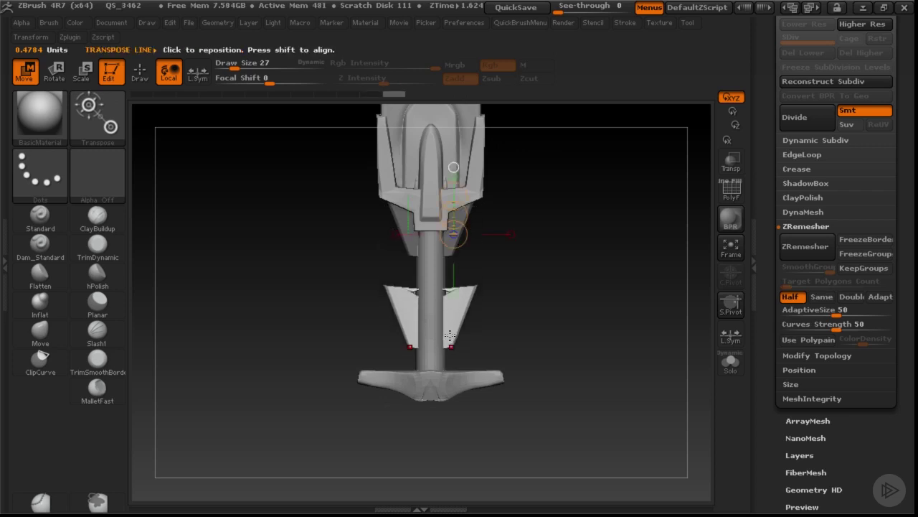
key(shift+g)
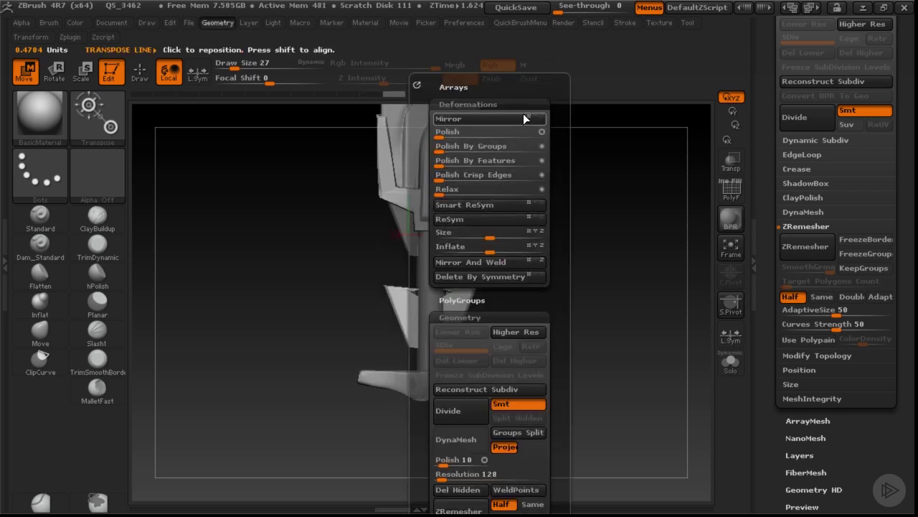
click(471, 262)
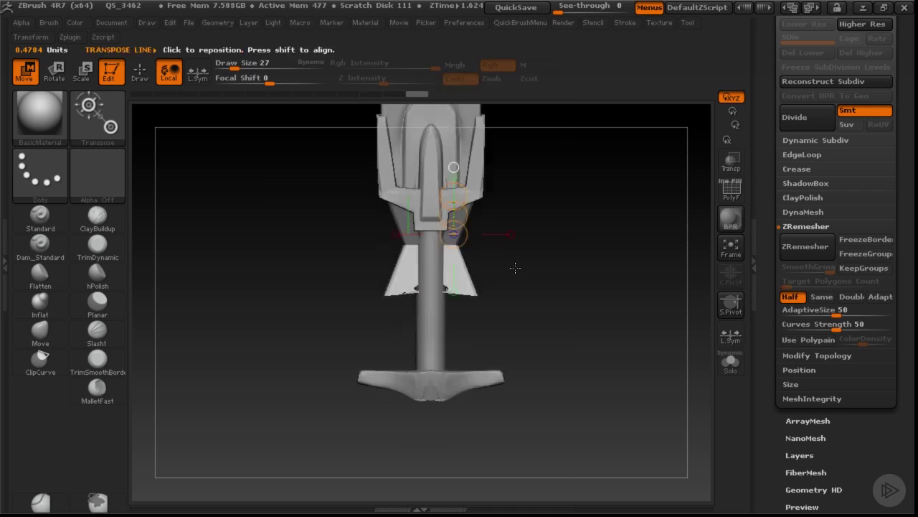
- Shift the flipped wedge copy down the grip until it sits against the pommel's crossbar with Transpose Move
drag(448, 241, 447, 313)
key(shift+g)
drag(517, 233, 473, 237)
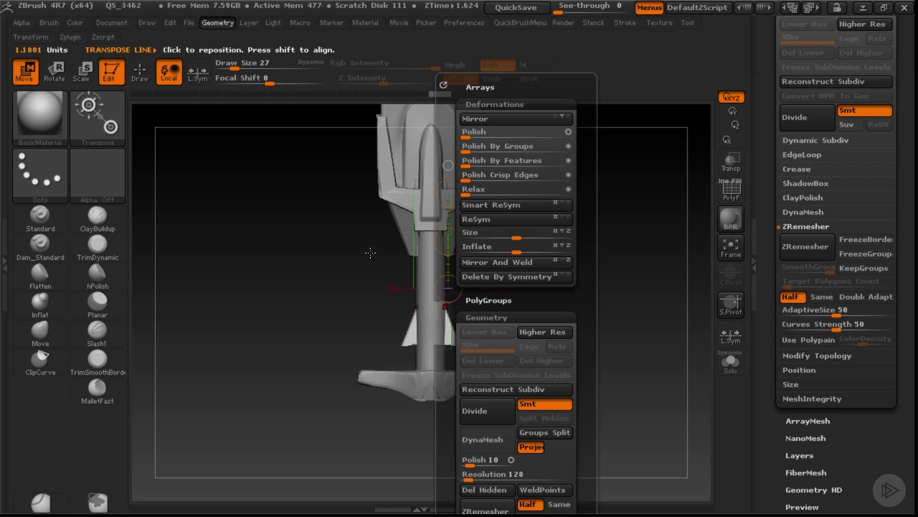
drag(436, 263, 436, 302)
drag(448, 260, 448, 332)
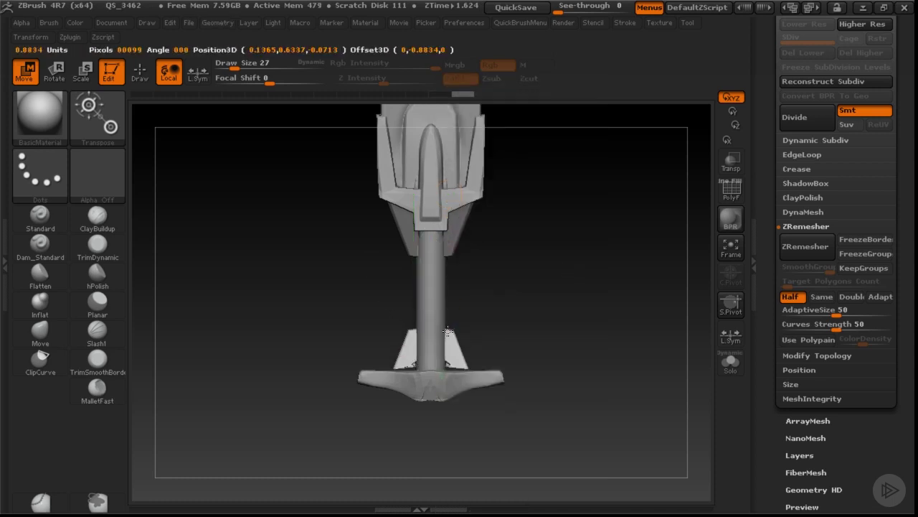
- Pull the sides of the wedge copy outward along the pommel's crossbar with Transpose Move and adjust its height
drag(442, 243, 480, 358)
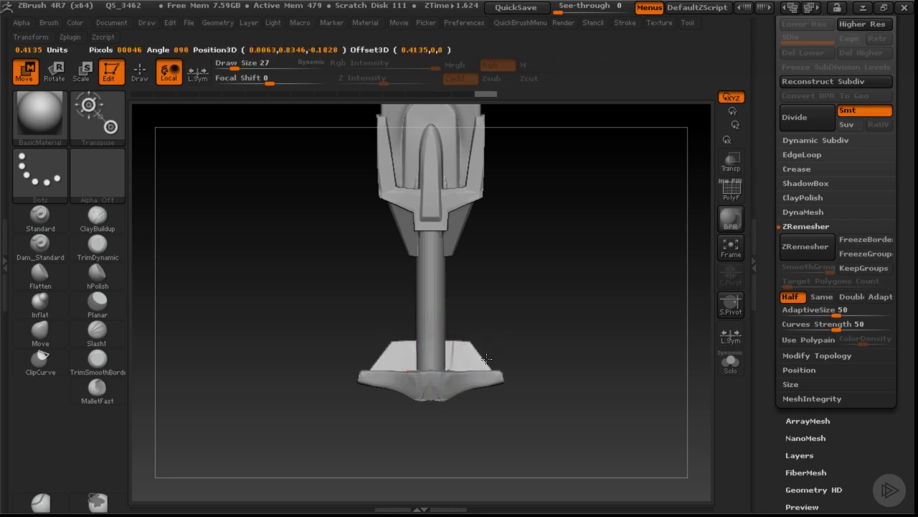
drag(461, 326, 462, 430)
mouse_move(461, 342)
mouse_down()
mouse_move(460, 357)
mouse_move(447, 353)
mouse_up()
- View the pommel from the side and thicken the wedge copy from front to back with Transpose Move
drag(513, 328, 470, 323)
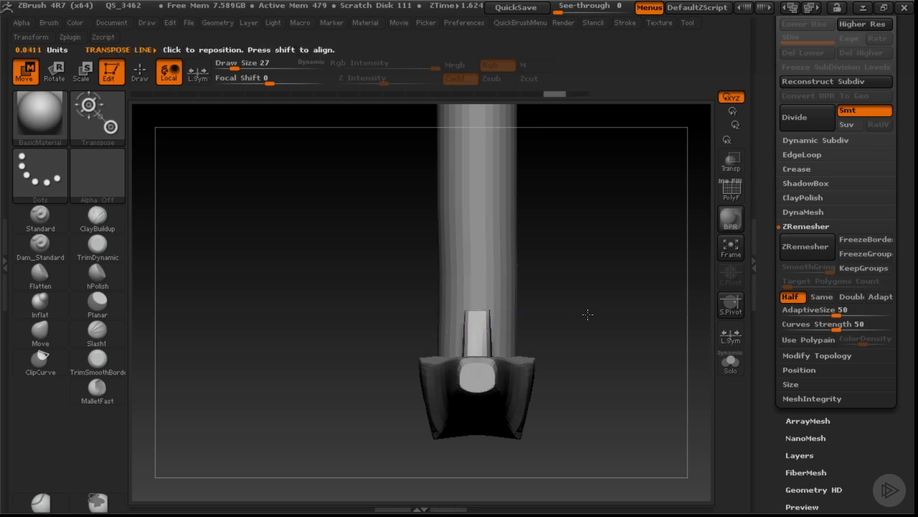
alt+drag(586, 316, 586, 287)
drag(466, 309, 437, 363)
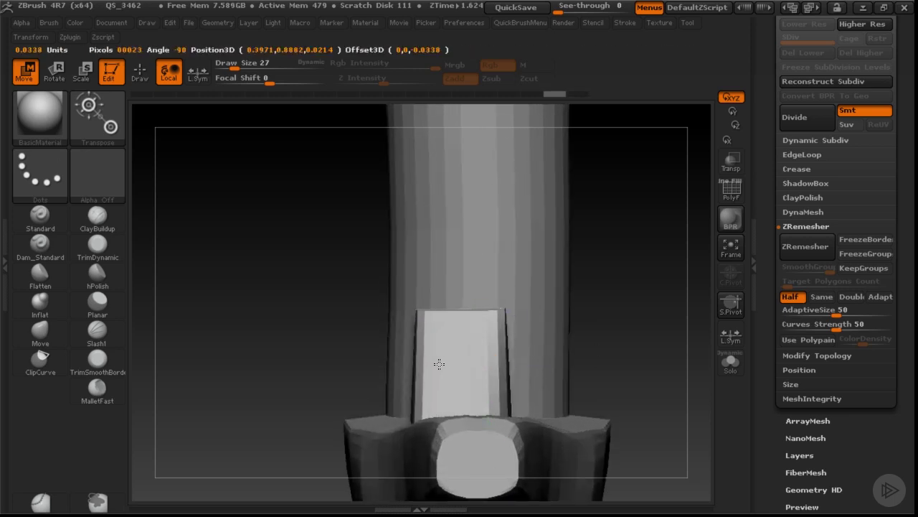
- Mirror and weld the pommel's wedge copy front to back across the Z axis and check its wireframe
key(q)
mouse_move(609, 352)
shift+mouse_down()
mouse_move(557, 320)
mouse_move(565, 302)
shift+mouse_up()
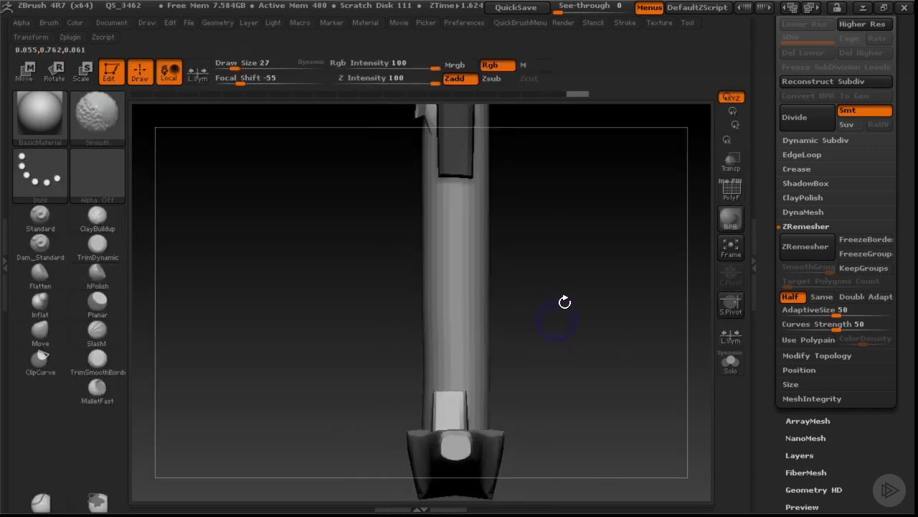
key(F1)
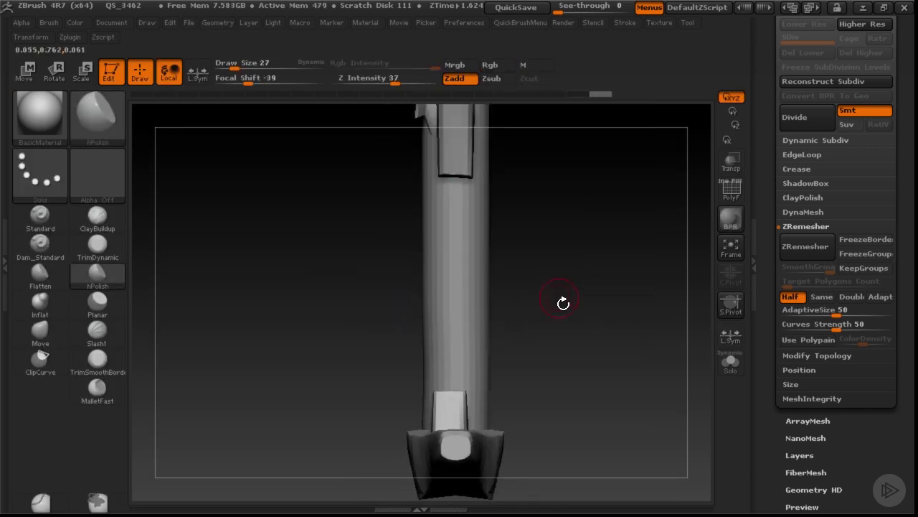
key(F1)
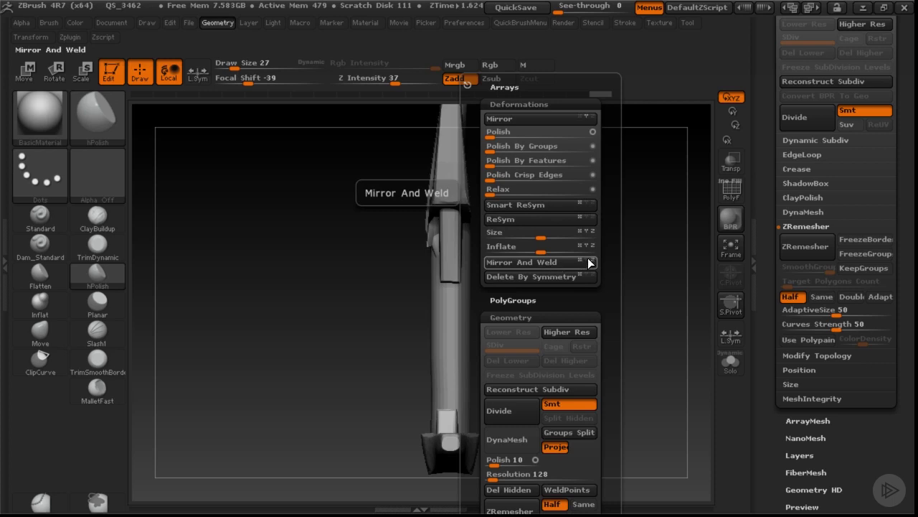
click(590, 263)
mouse_move(304, 273)
mouse_down()
mouse_move(383, 307)
mouse_move(477, 259)
mouse_move(488, 345)
mouse_move(518, 354)
mouse_move(527, 286)
mouse_move(523, 277)
mouse_move(467, 352)
mouse_move(502, 312)
mouse_up()
key(shift+f)
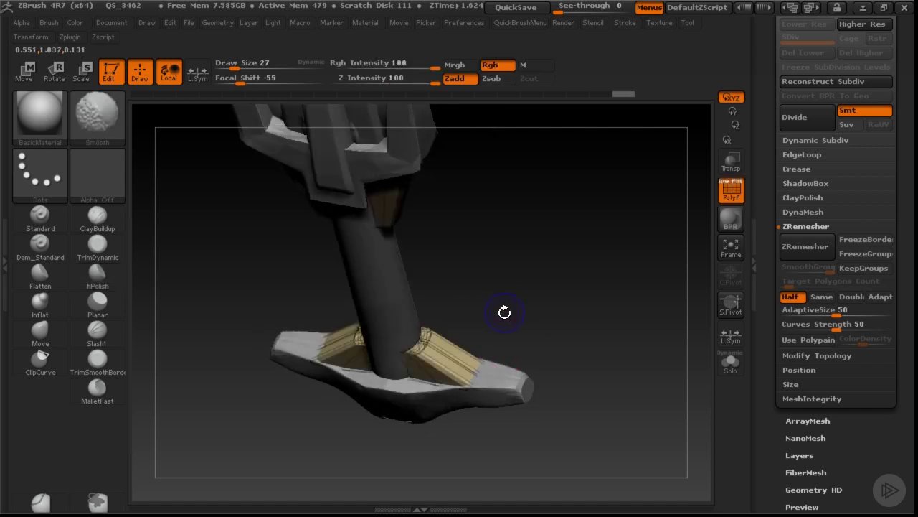
key(shift+f)
- Pull the wedge copy's inner edges around the grip toward the front centre of the pommel with the Move brush
mouse_move(461, 385)
mouse_down()
mouse_move(492, 358)
mouse_move(467, 397)
mouse_up()
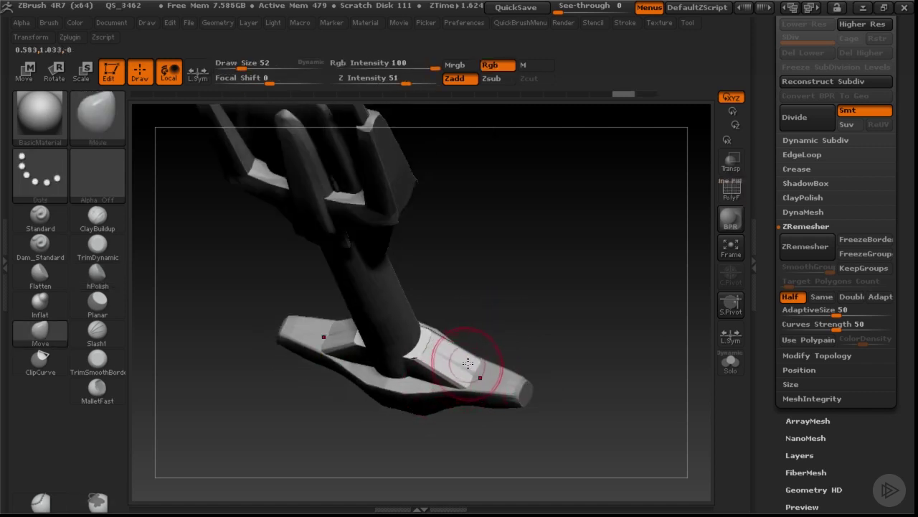
key(space)
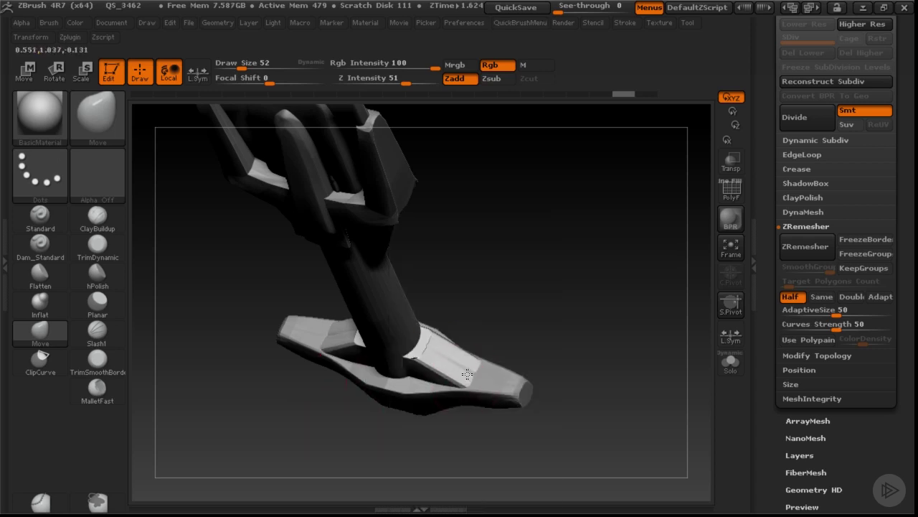
key(ctrl+z)
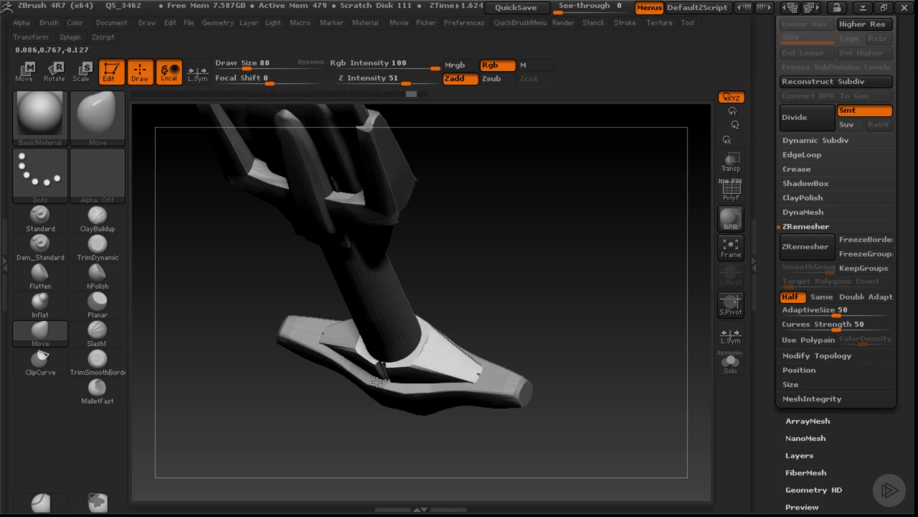
drag(375, 381, 494, 300)
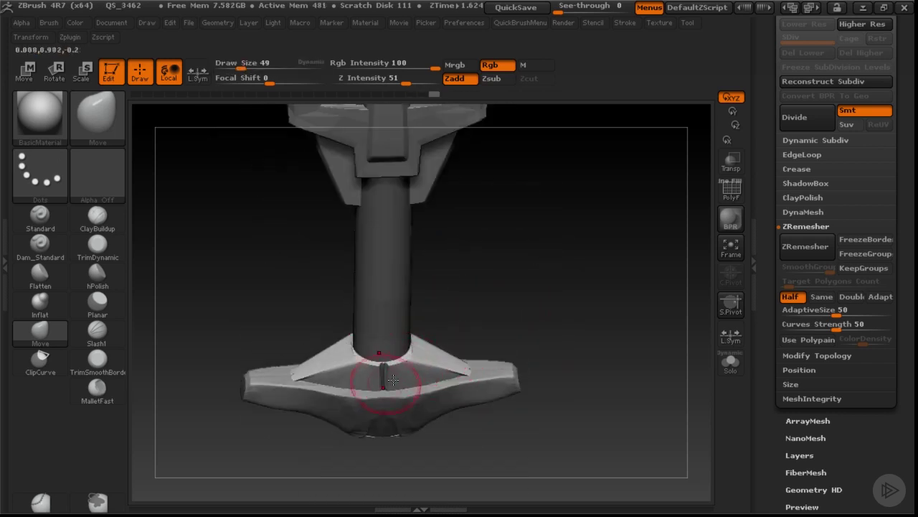
shift+drag(485, 291, 449, 328)
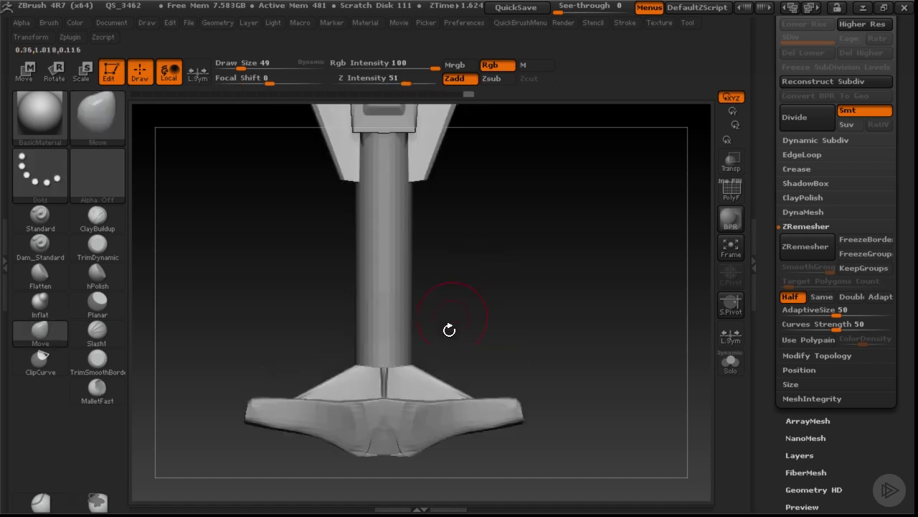
- Close the central gap between the two halves of the pommel's wedge copy with Transpose Move, and view the whole sword
ctrl+drag(249, 313, 535, 423)
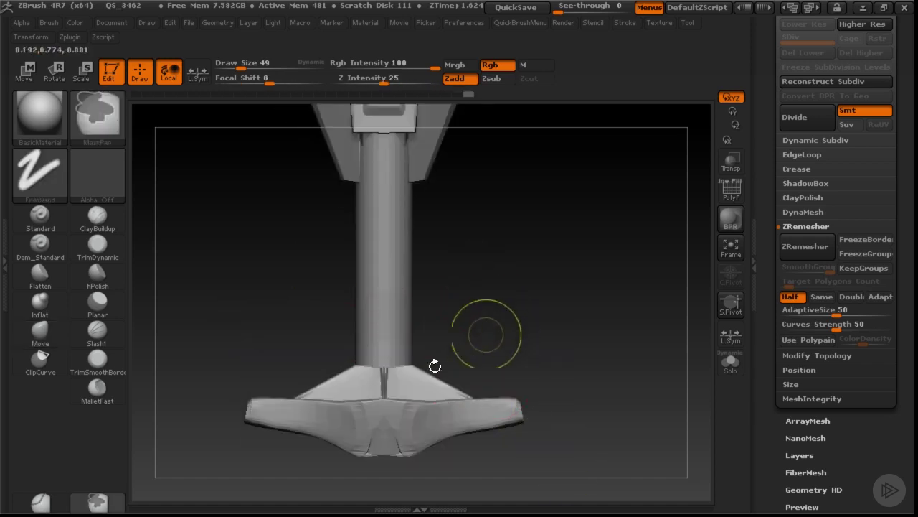
key(w)
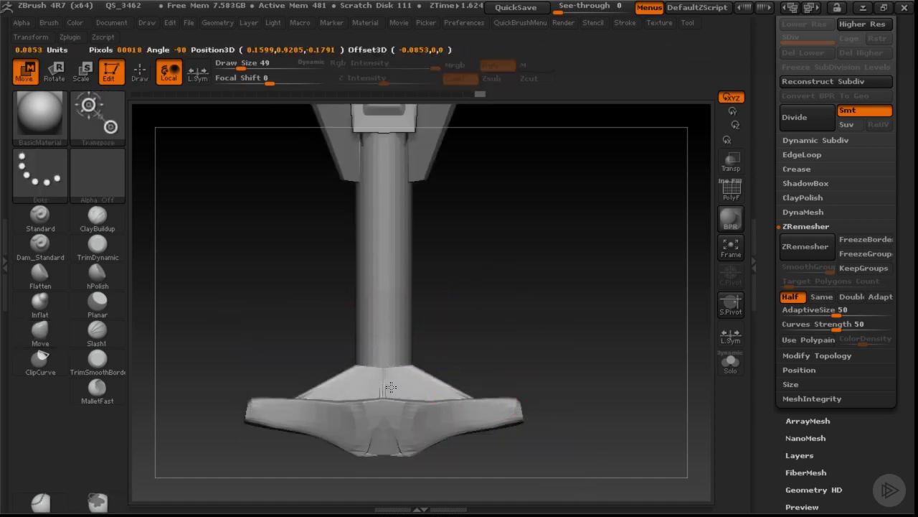
mouse_move(388, 383)
mouse_down()
mouse_move(369, 381)
mouse_move(503, 322)
mouse_move(495, 328)
mouse_move(475, 273)
mouse_move(498, 309)
mouse_move(486, 344)
mouse_move(514, 309)
mouse_move(492, 323)
mouse_move(500, 287)
mouse_move(521, 300)
mouse_move(473, 301)
mouse_move(480, 322)
mouse_move(483, 304)
mouse_up()
key(q)
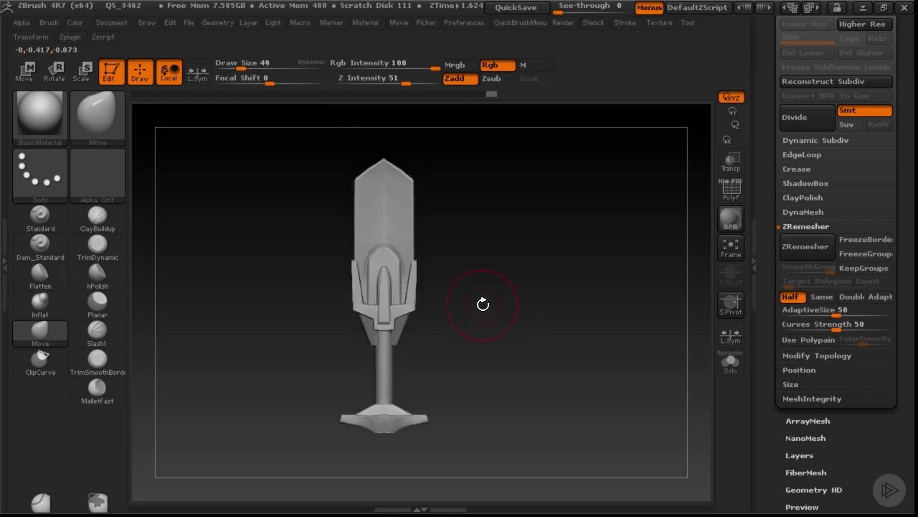